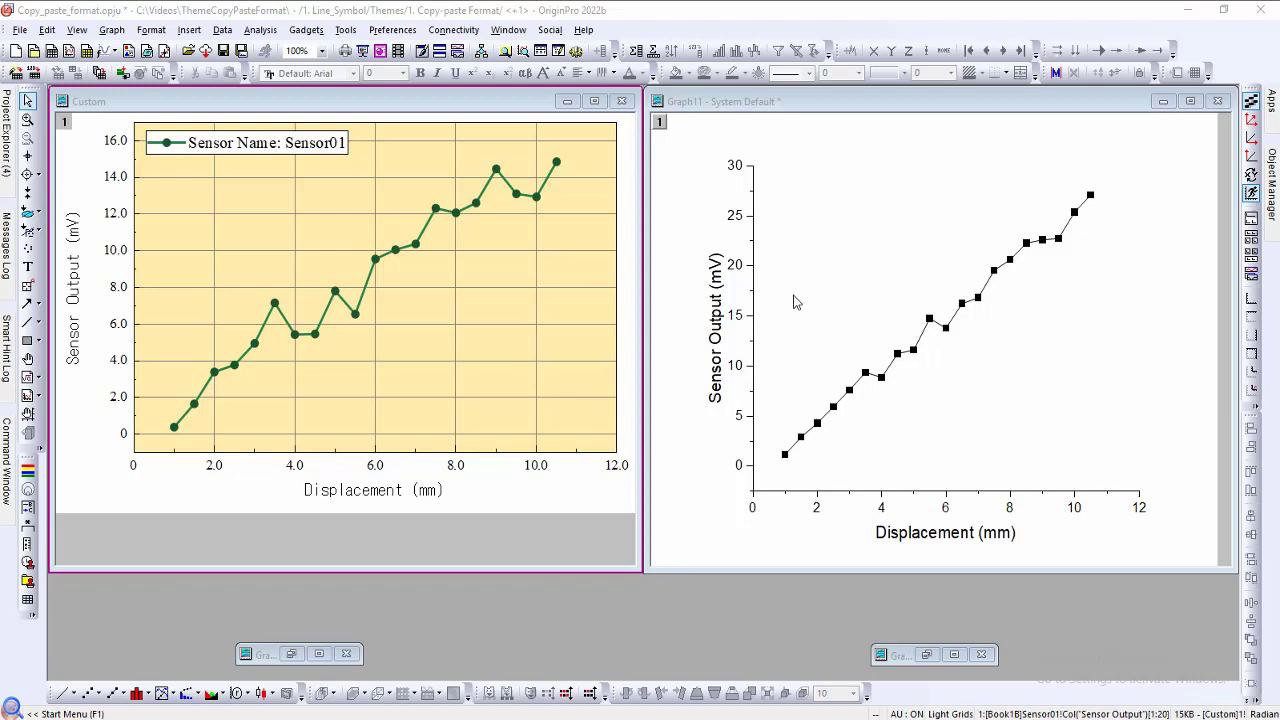
Step: Activate Graph11, then bring the Custom graph back to the front
click(823, 107)
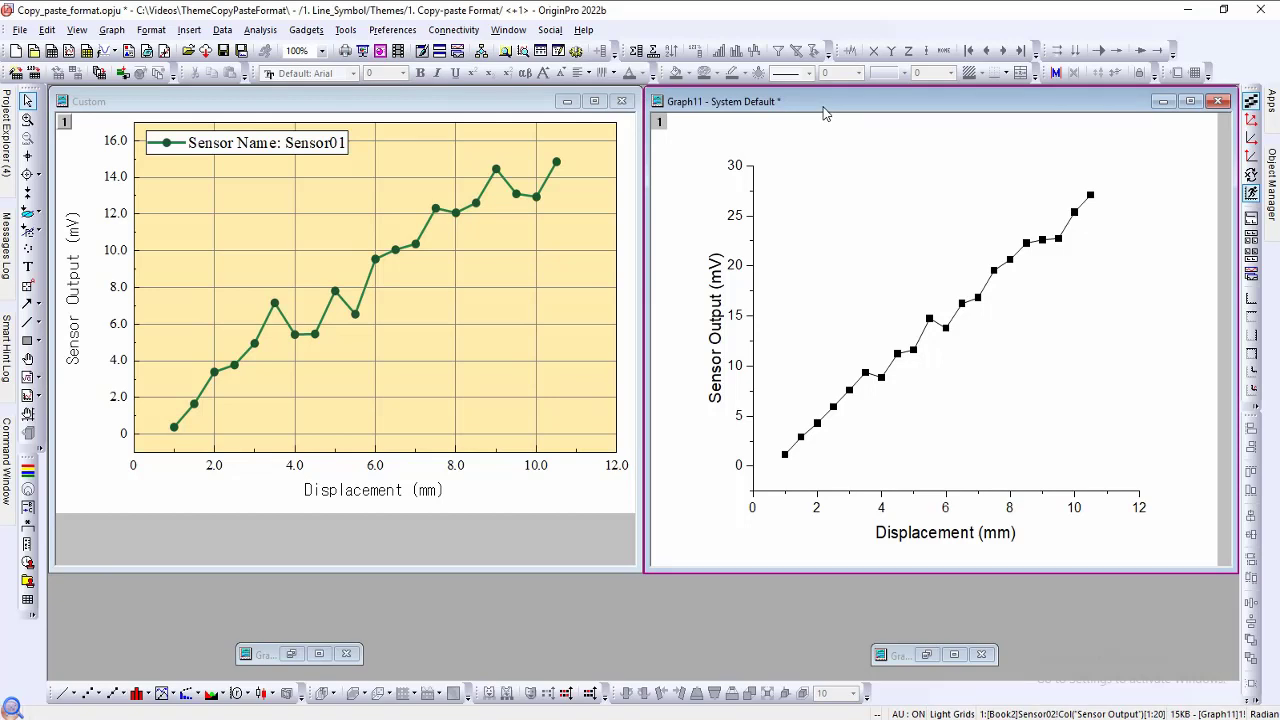
click(484, 106)
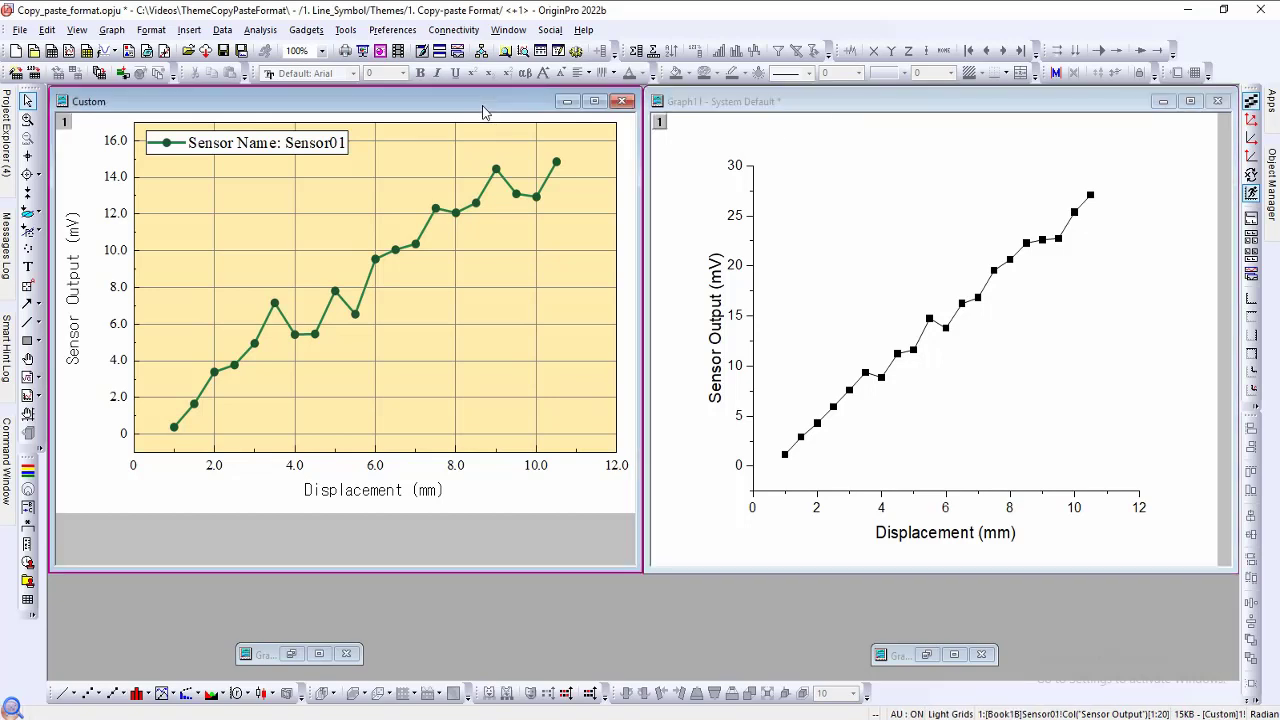
Step: Copy the green Sensor01 plot format from Custom and paste all of it onto Graph11's plot
right_click(496, 171)
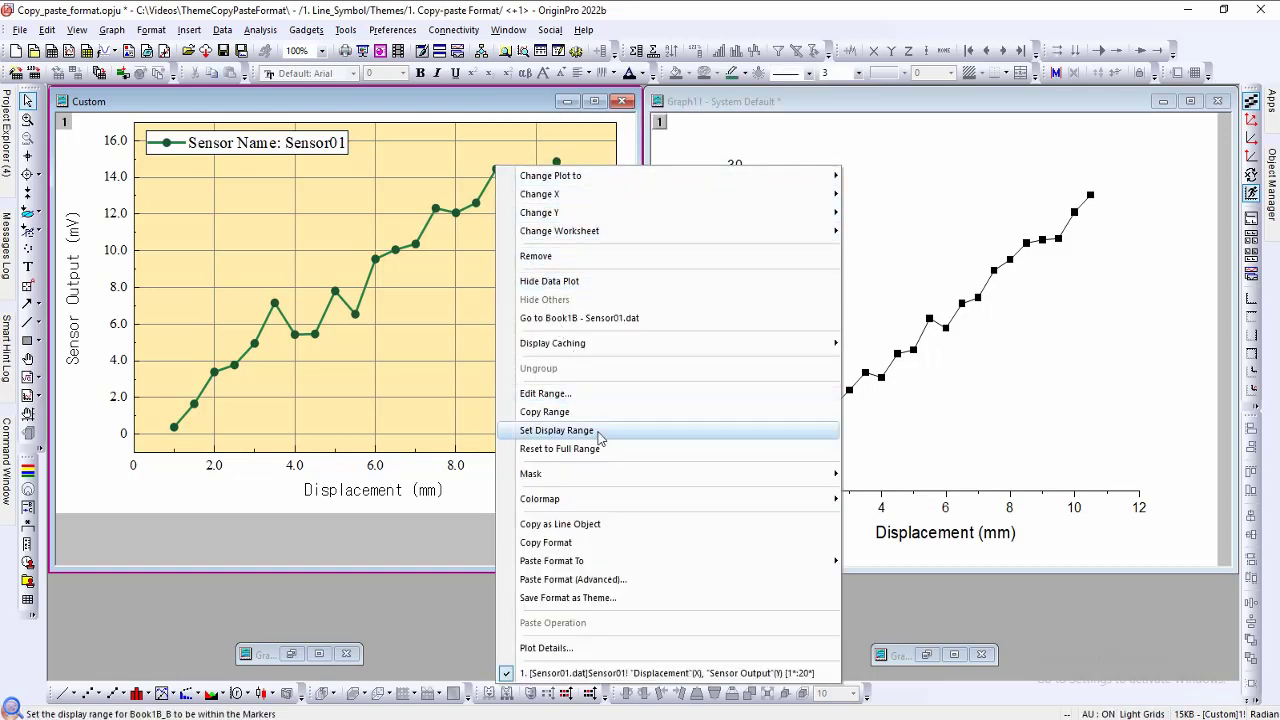
click(604, 543)
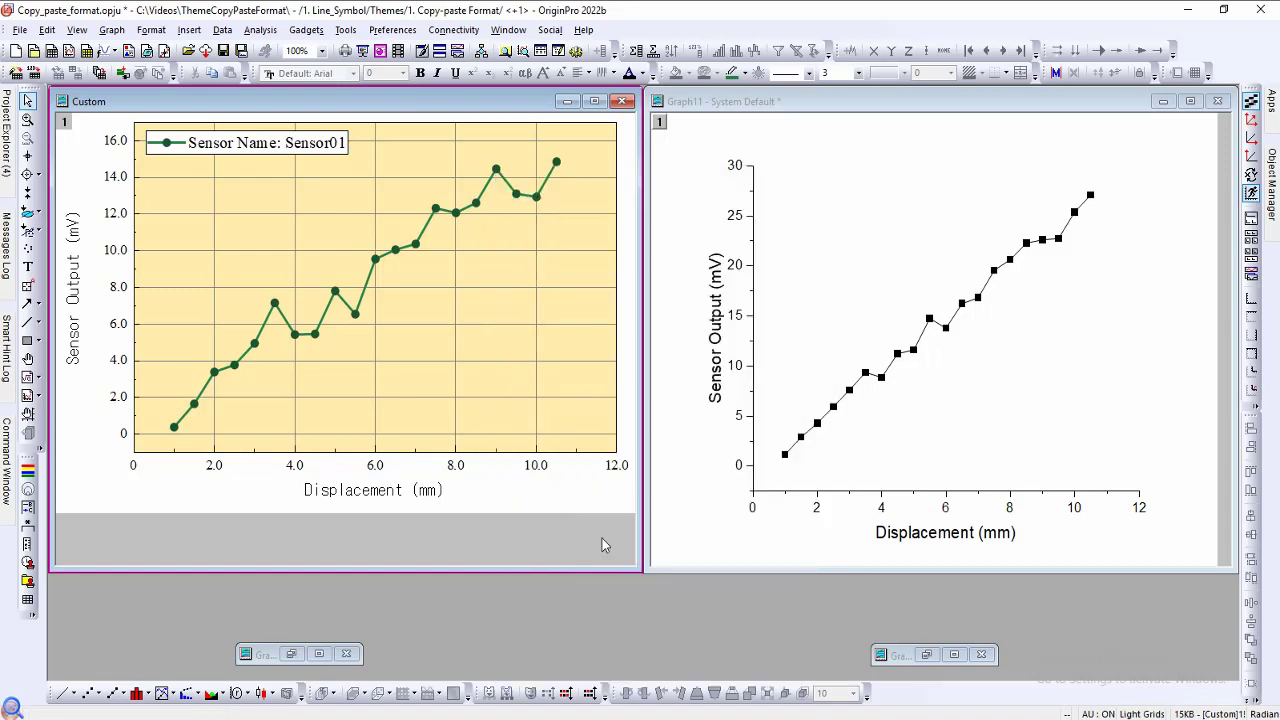
click(897, 359)
right_click(897, 359)
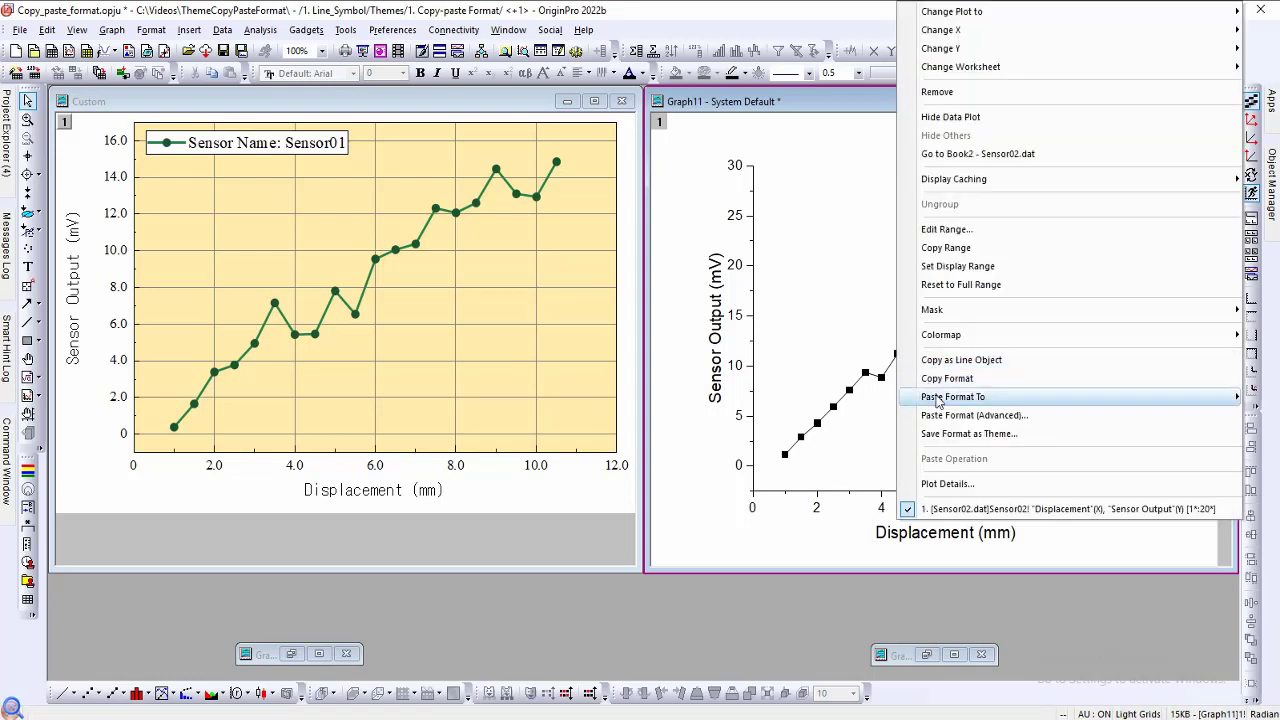
mouse_move(939, 402)
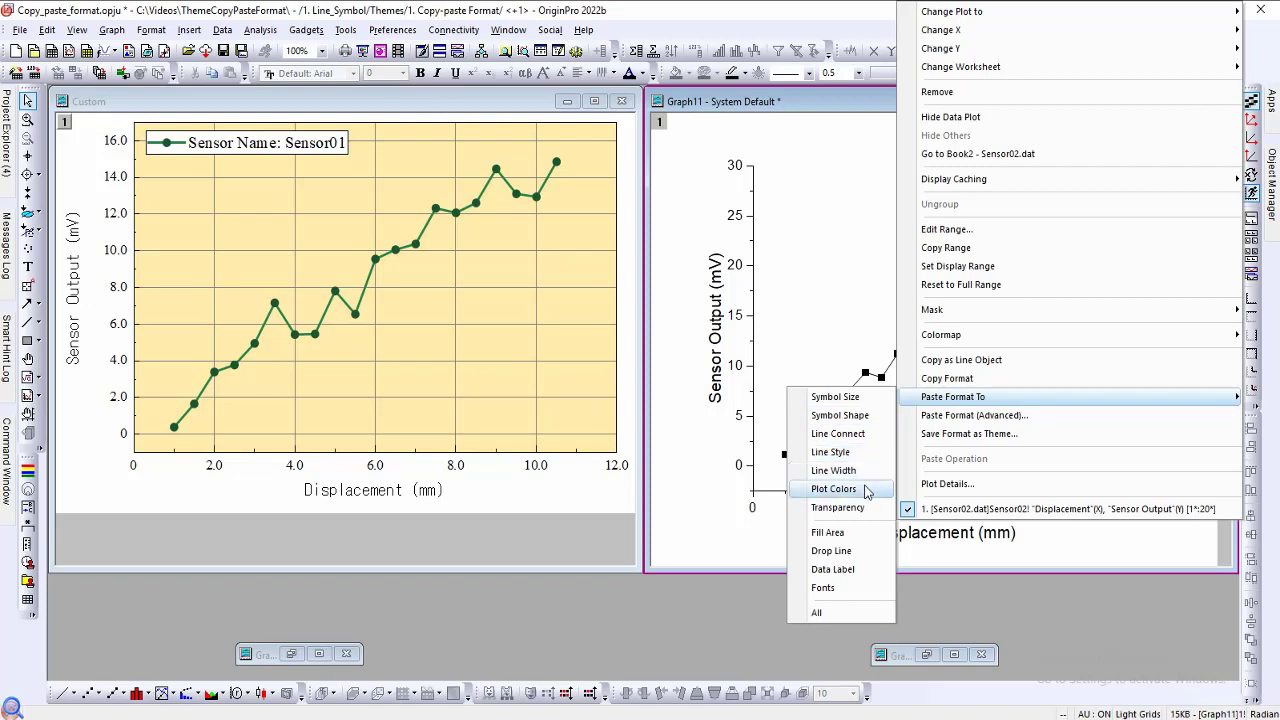
click(866, 610)
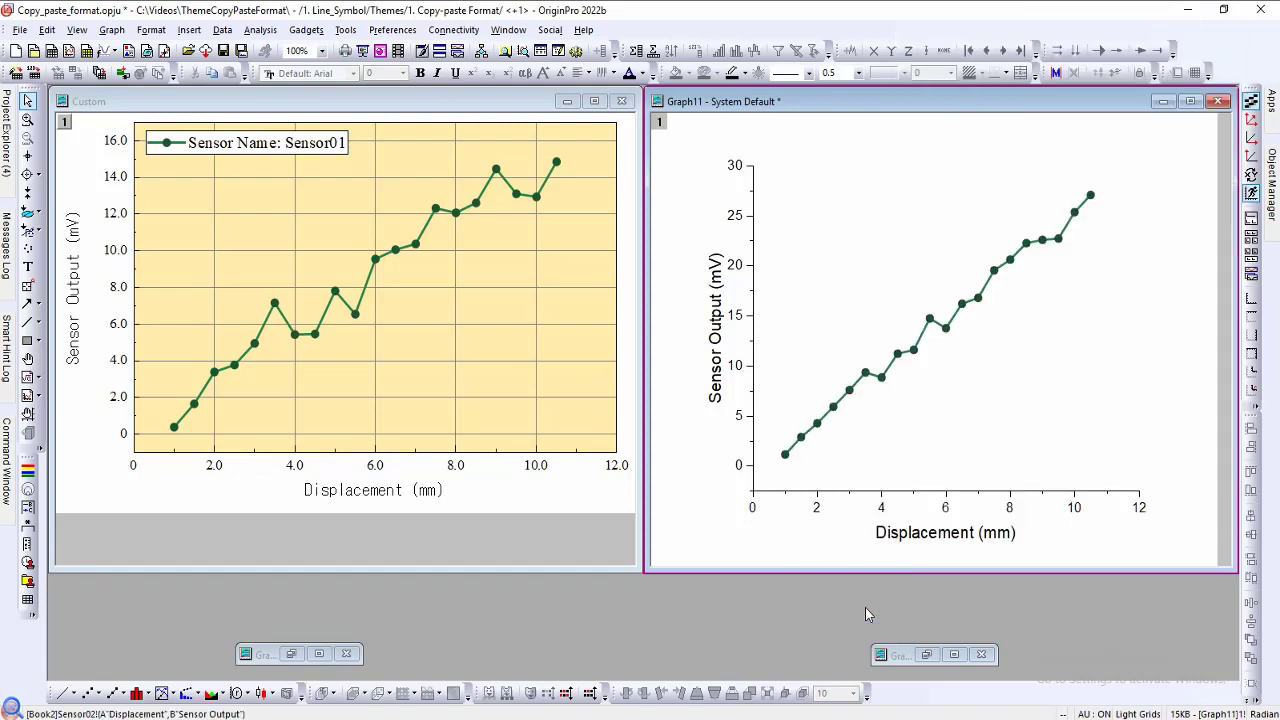
Step: Minimize Graph11, restore Graph5B and Graph13, and paste Custom's All Style Formats onto Graph5B
click(1163, 101)
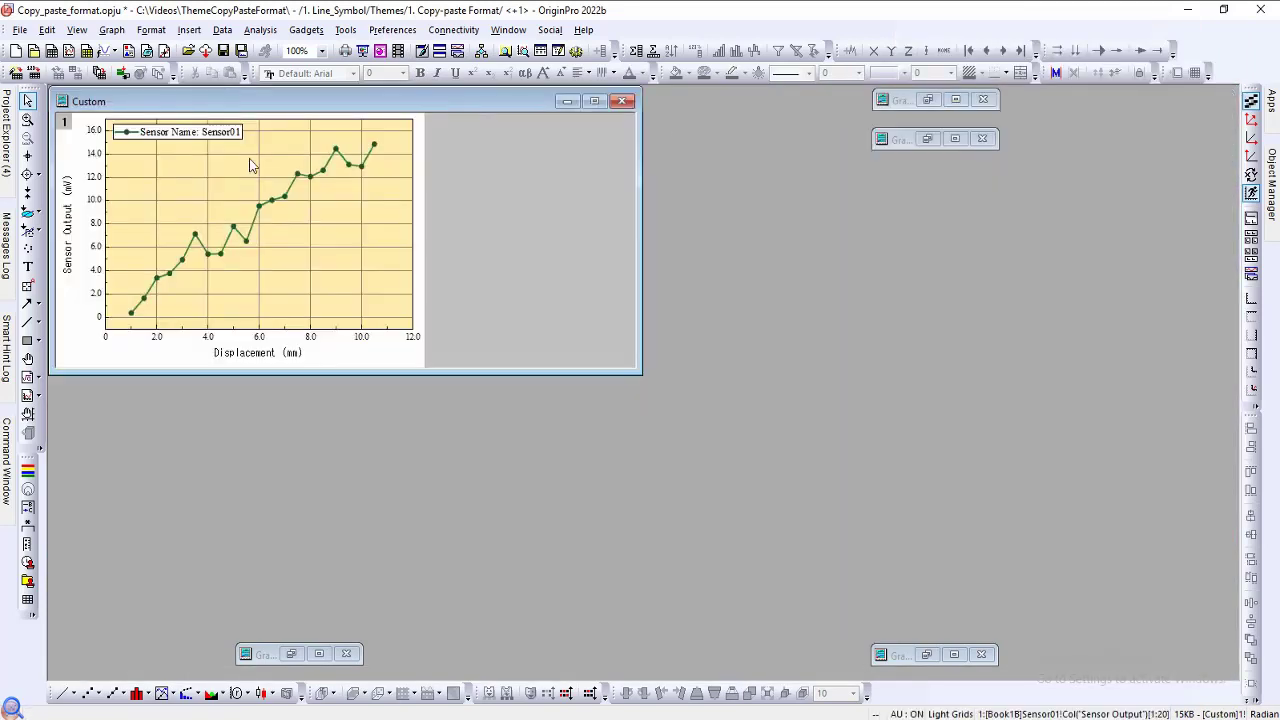
click(290, 654)
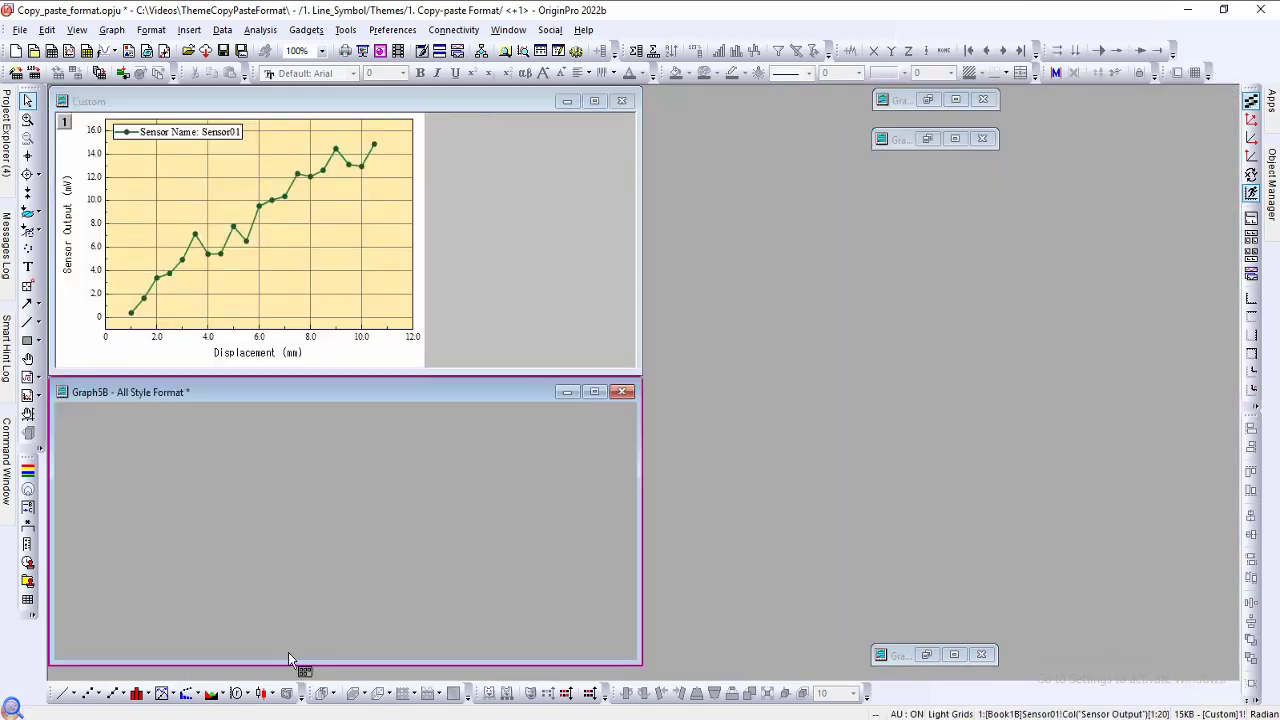
click(926, 655)
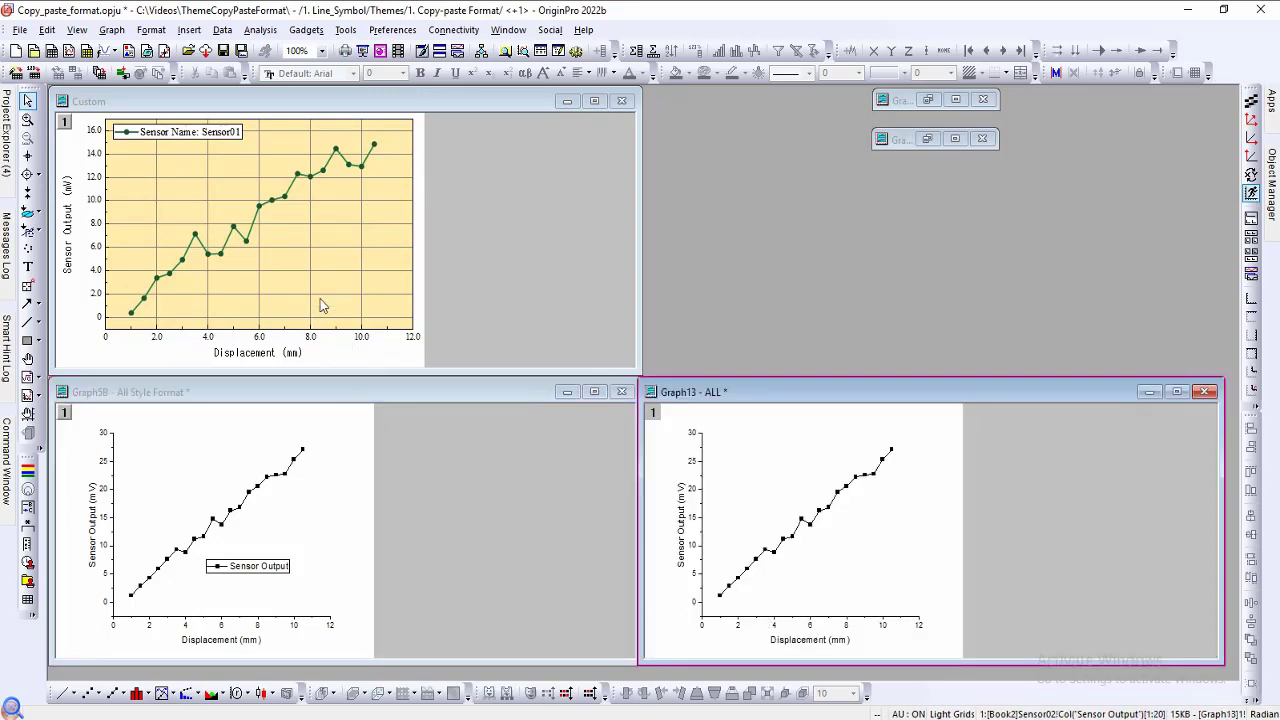
right_click(329, 264)
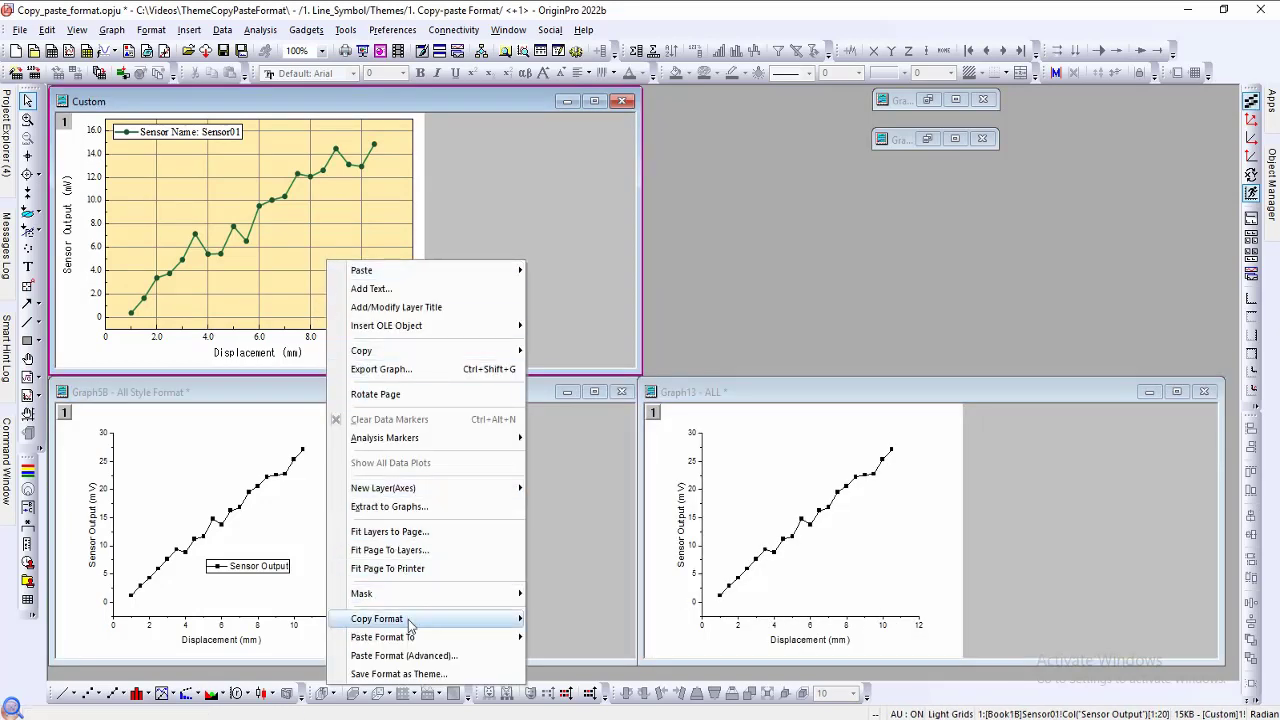
mouse_move(409, 620)
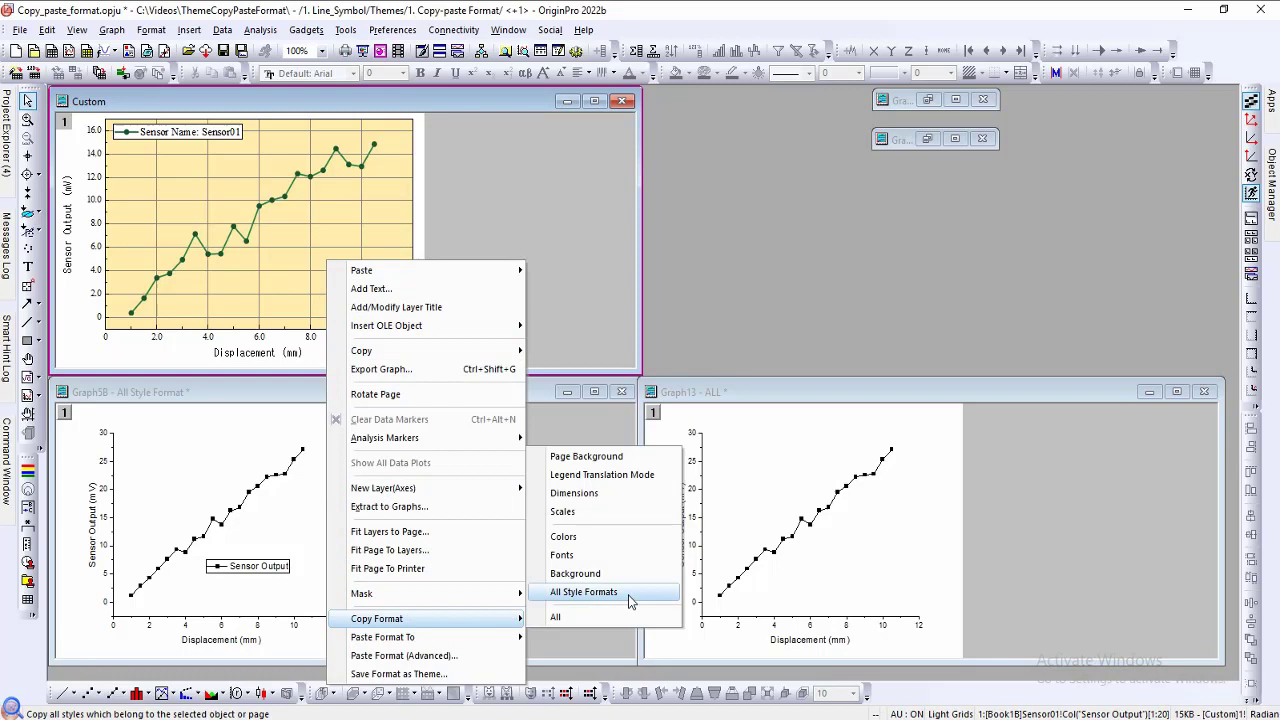
click(584, 592)
right_click(279, 517)
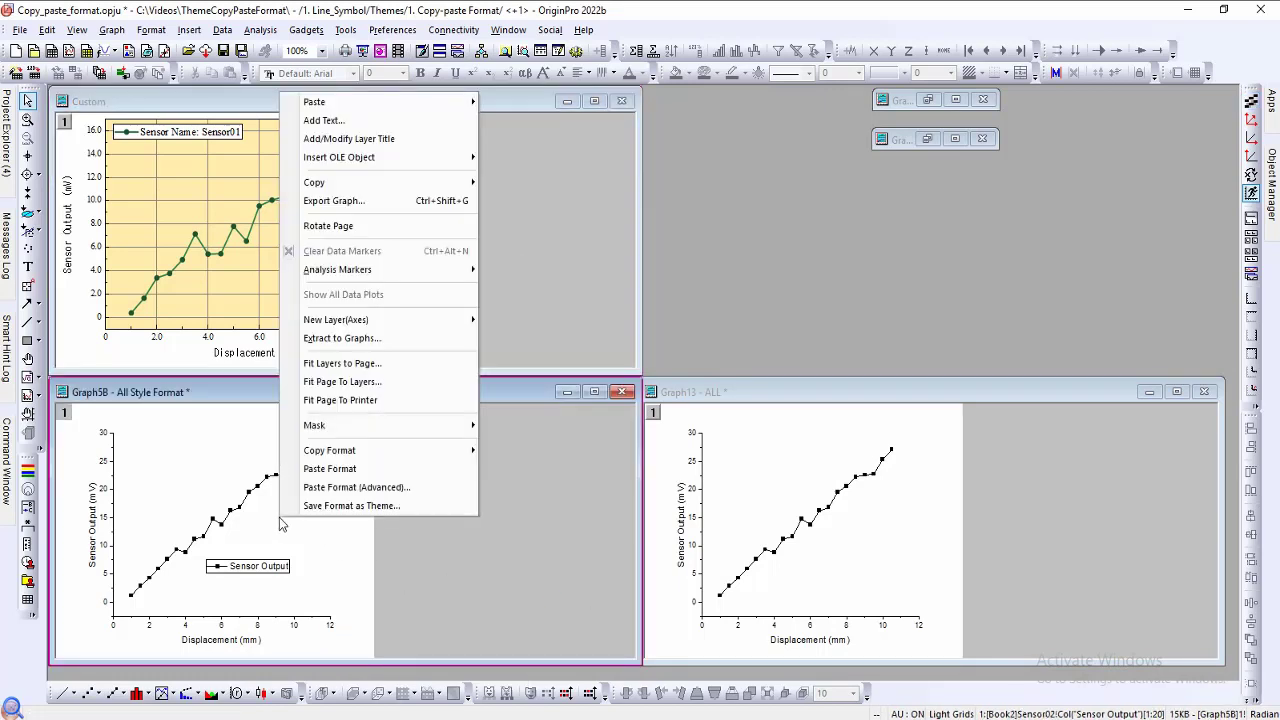
click(324, 474)
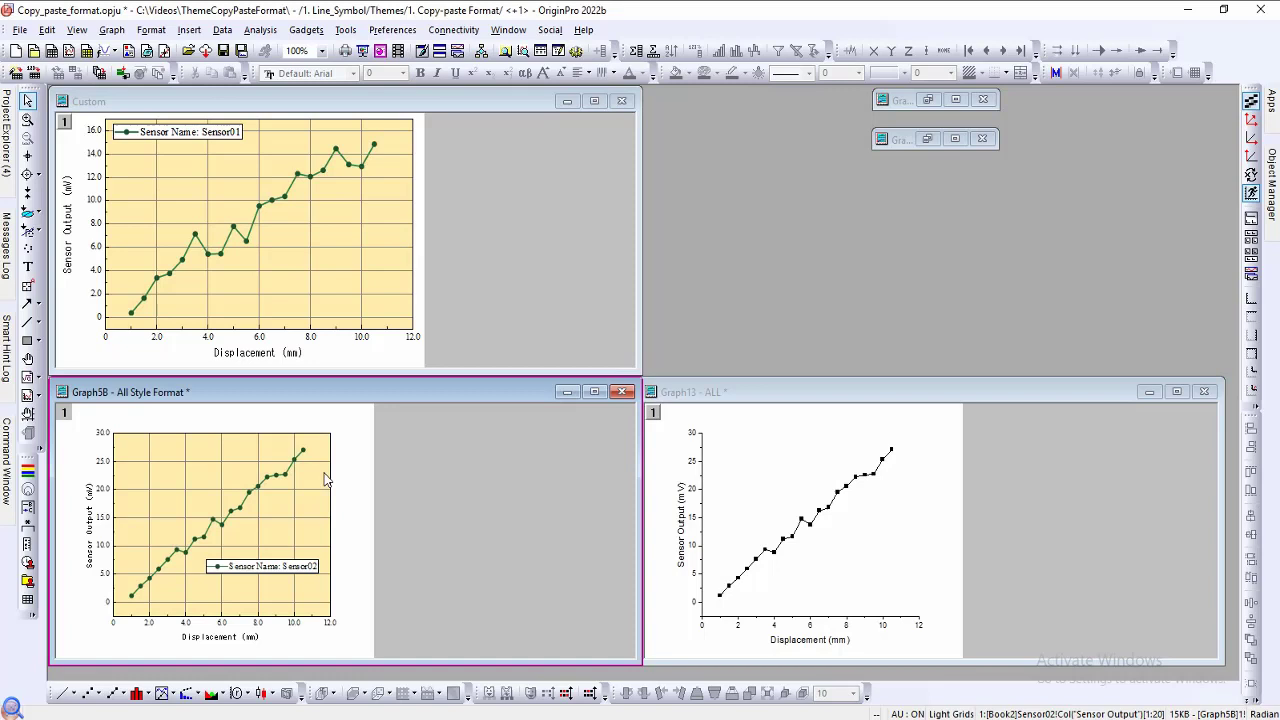
Step: Copy all of Custom's formats and paste them onto Graph13, then minimize Graph5B
right_click(326, 262)
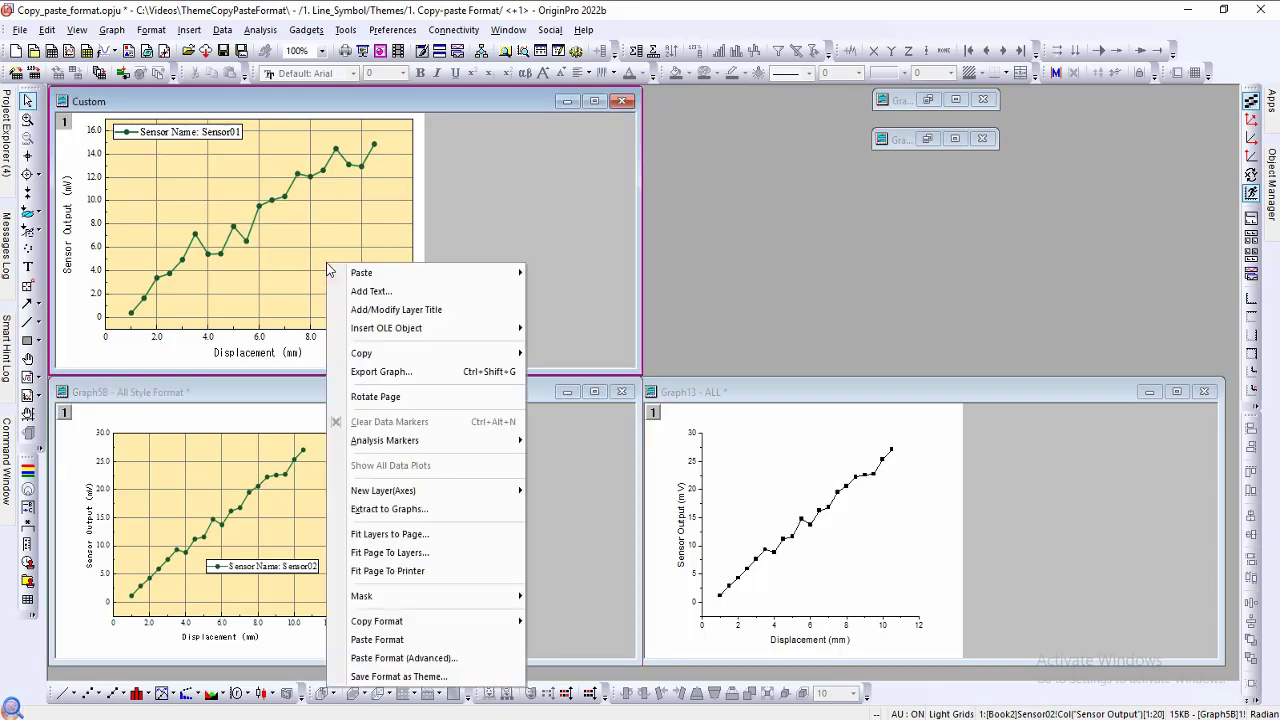
mouse_move(404, 624)
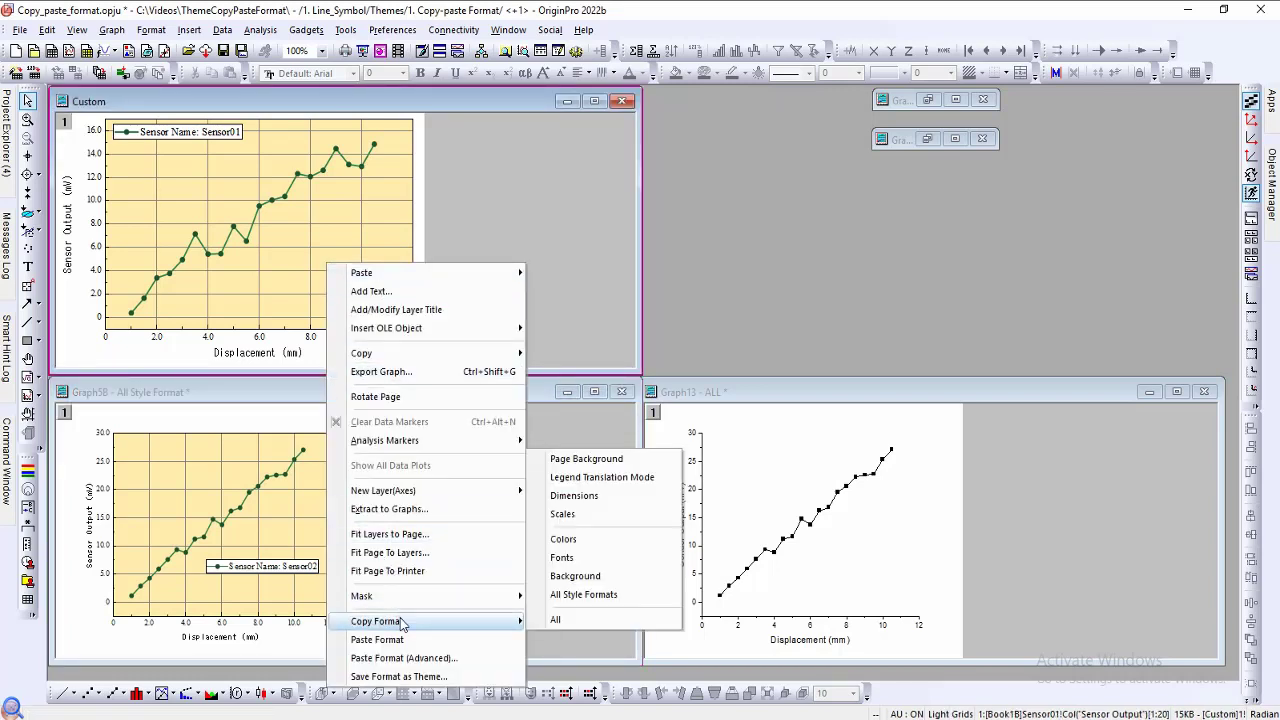
click(562, 626)
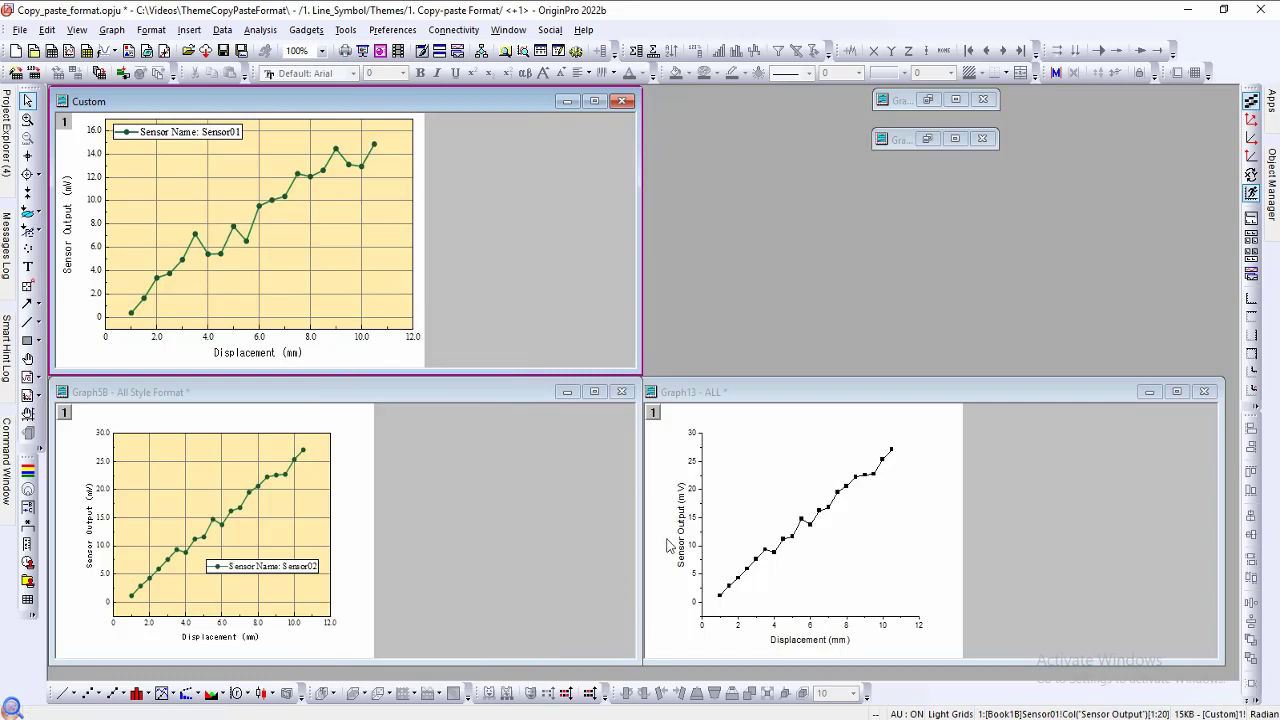
right_click(744, 484)
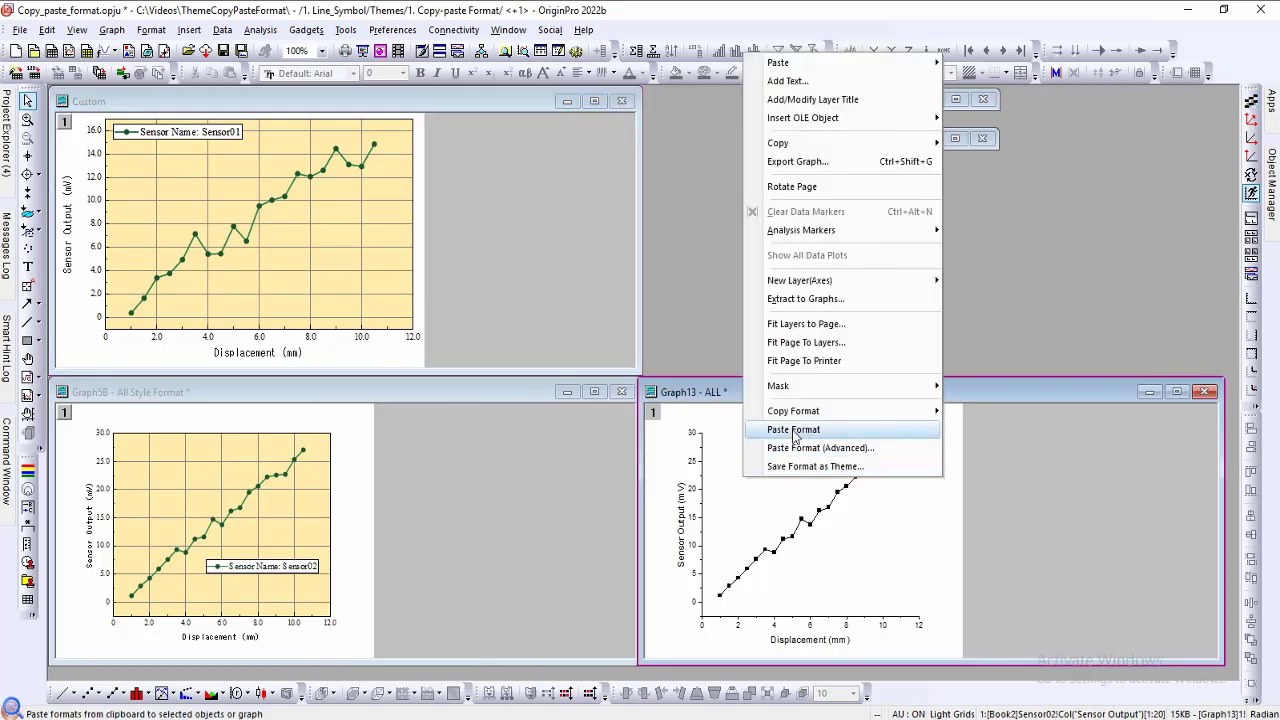
click(795, 432)
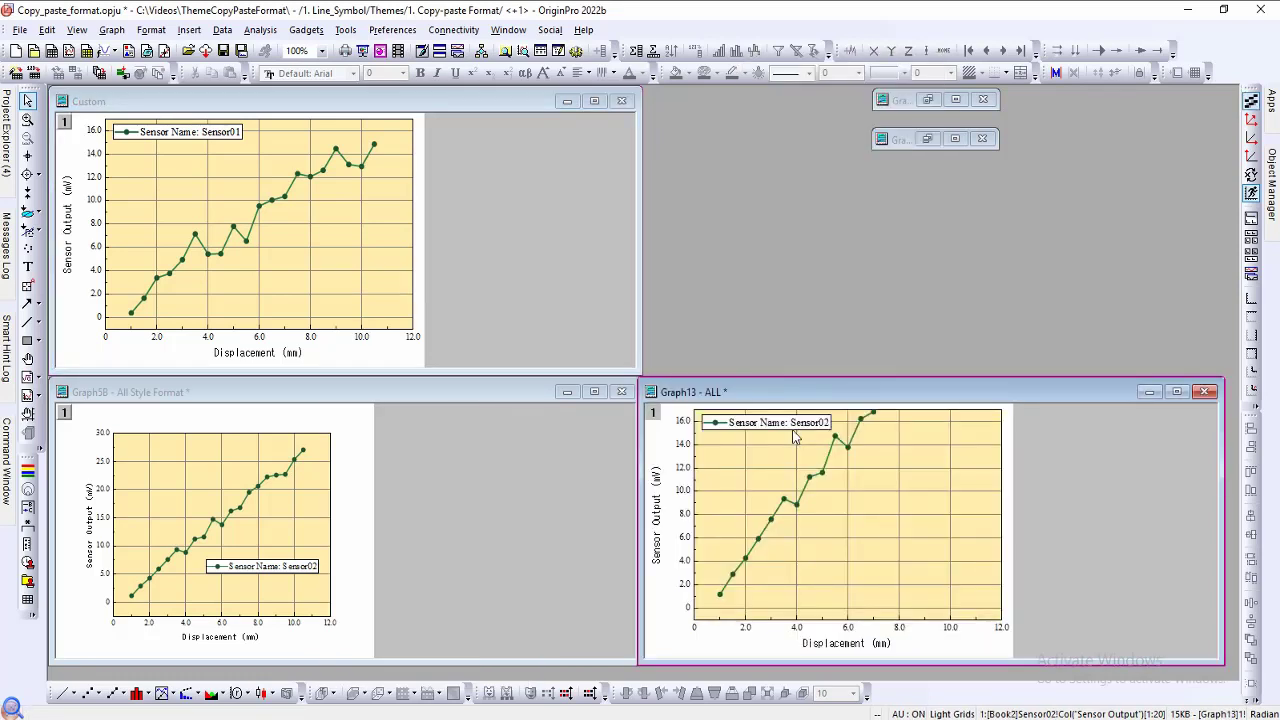
click(567, 392)
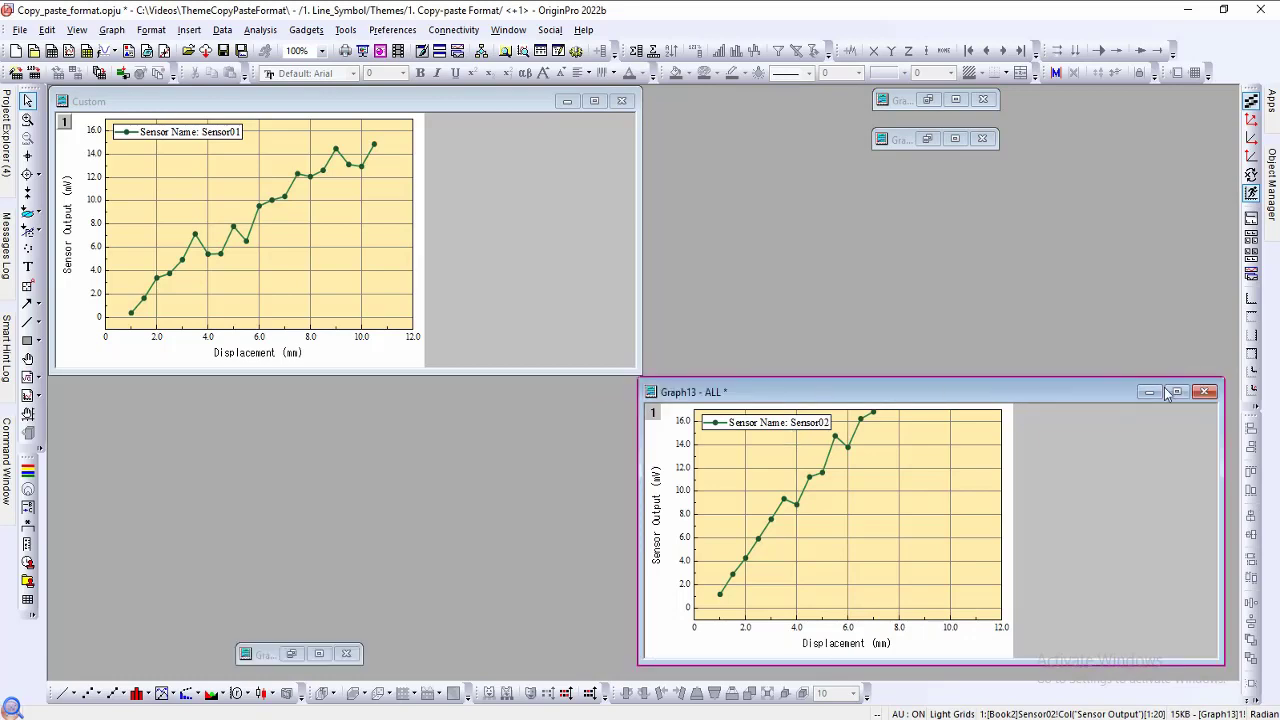
Step: Bring Graph14 forward and open Paste Format (Advanced) on it
click(1149, 391)
click(927, 138)
click(512, 124)
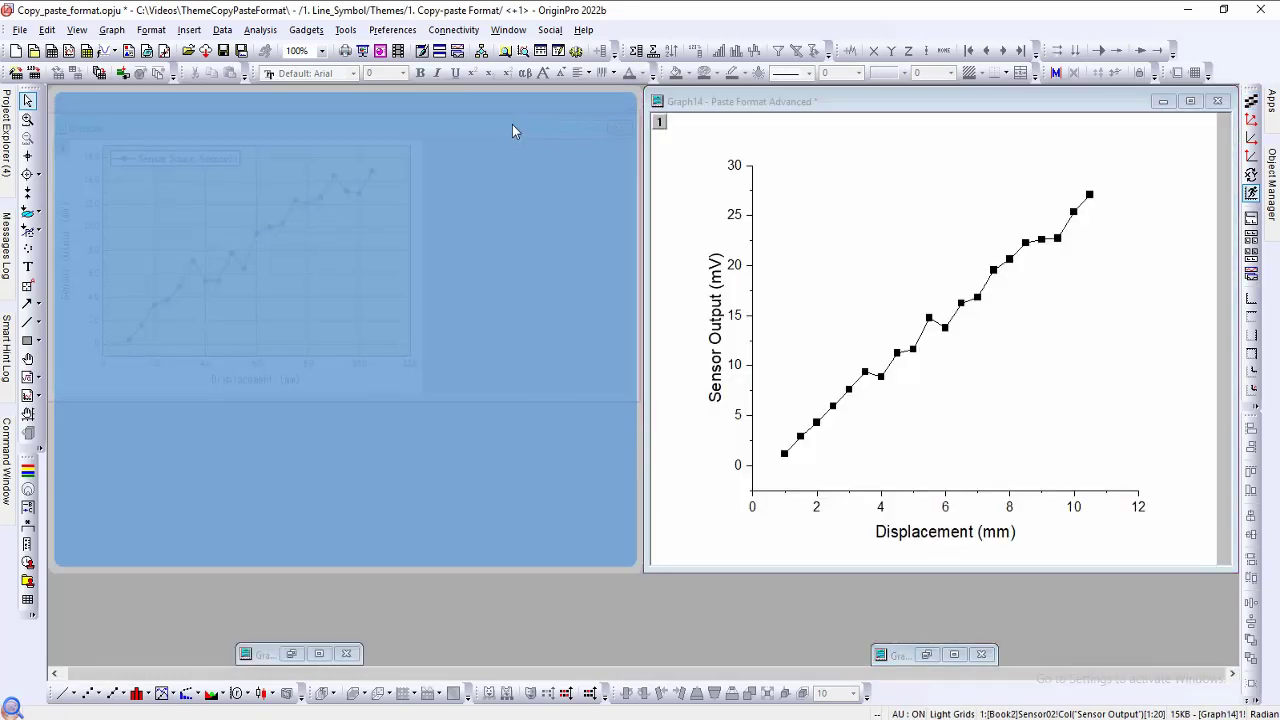
right_click(804, 310)
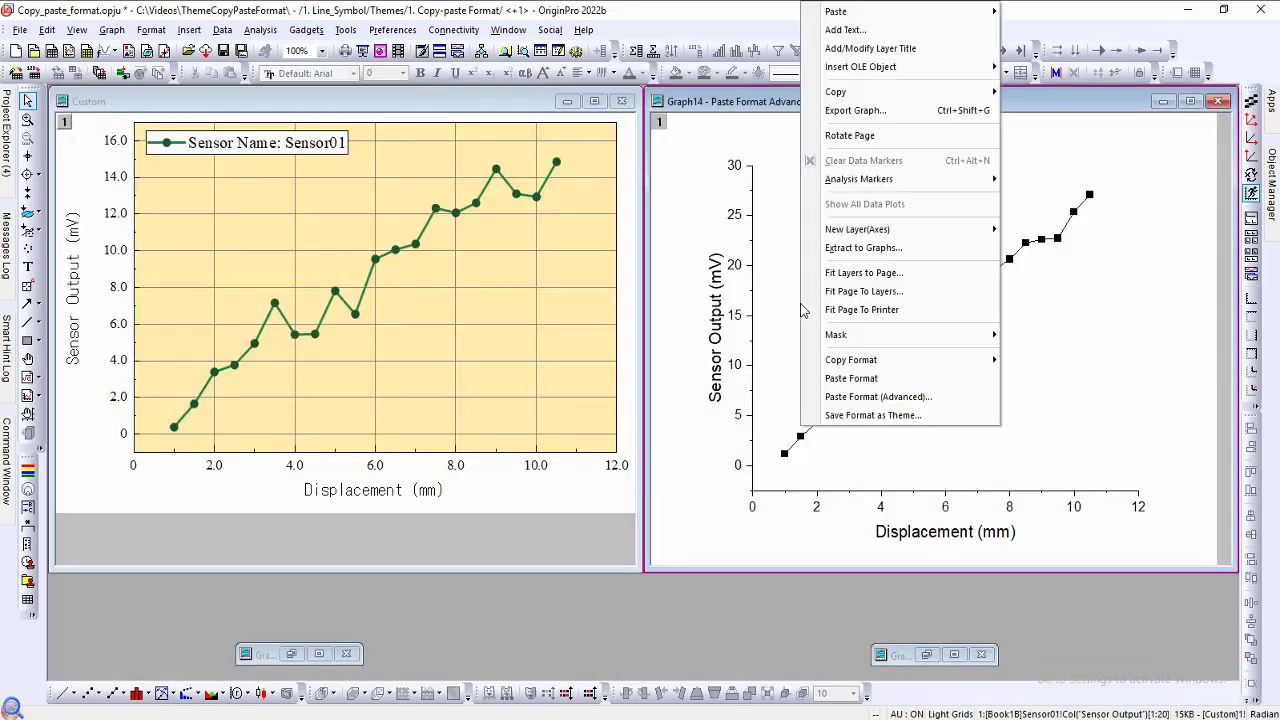
click(934, 400)
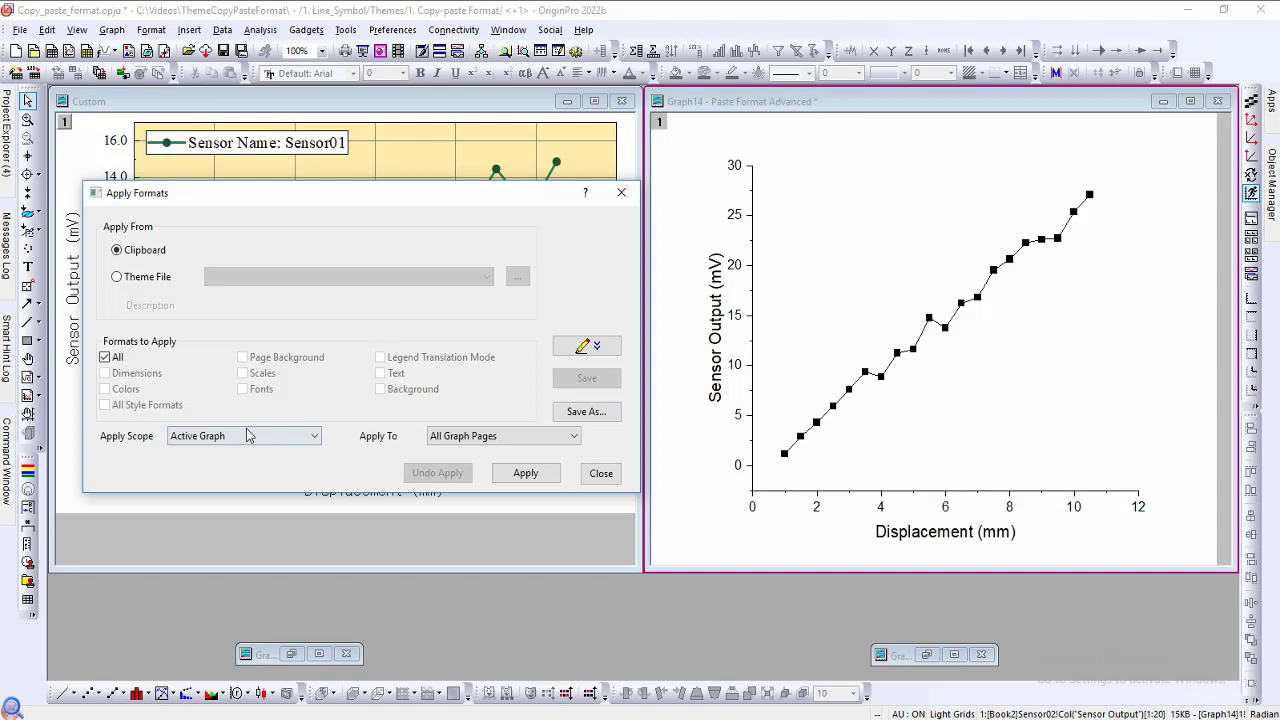
Step: Apply only the Dimensions, Colors and Fonts formats to this graph alone
click(249, 436)
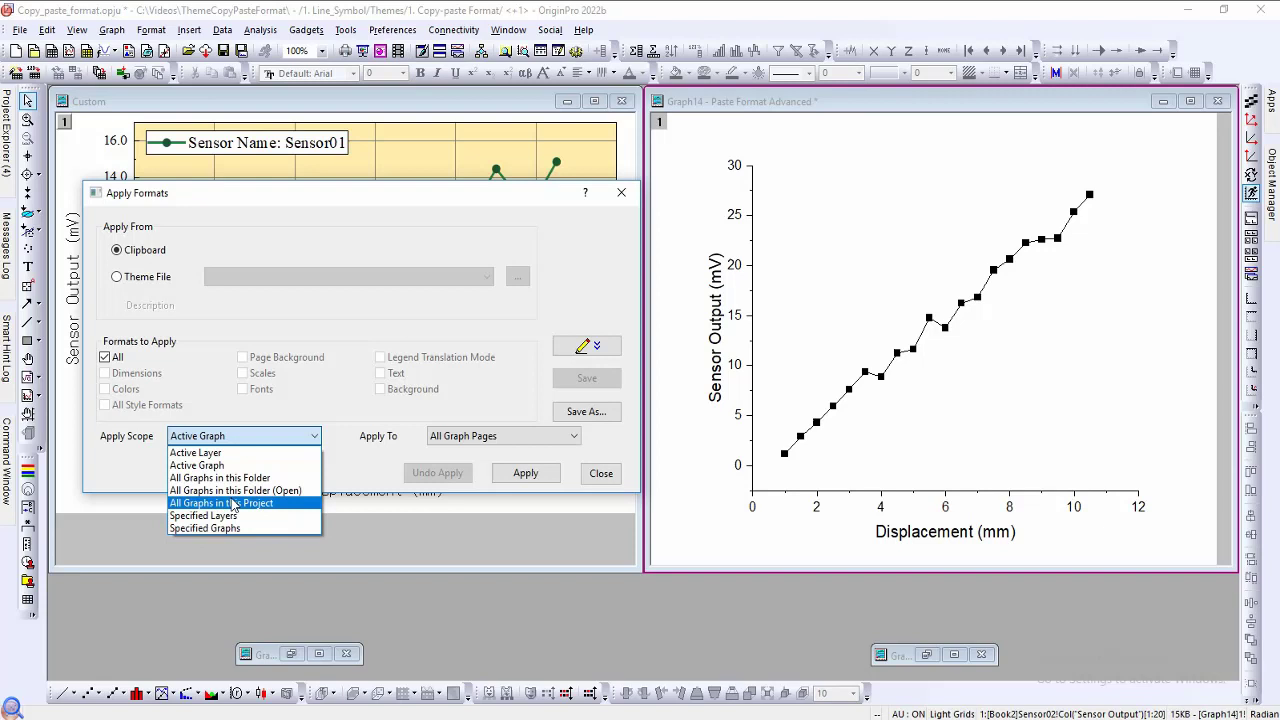
click(118, 468)
click(105, 357)
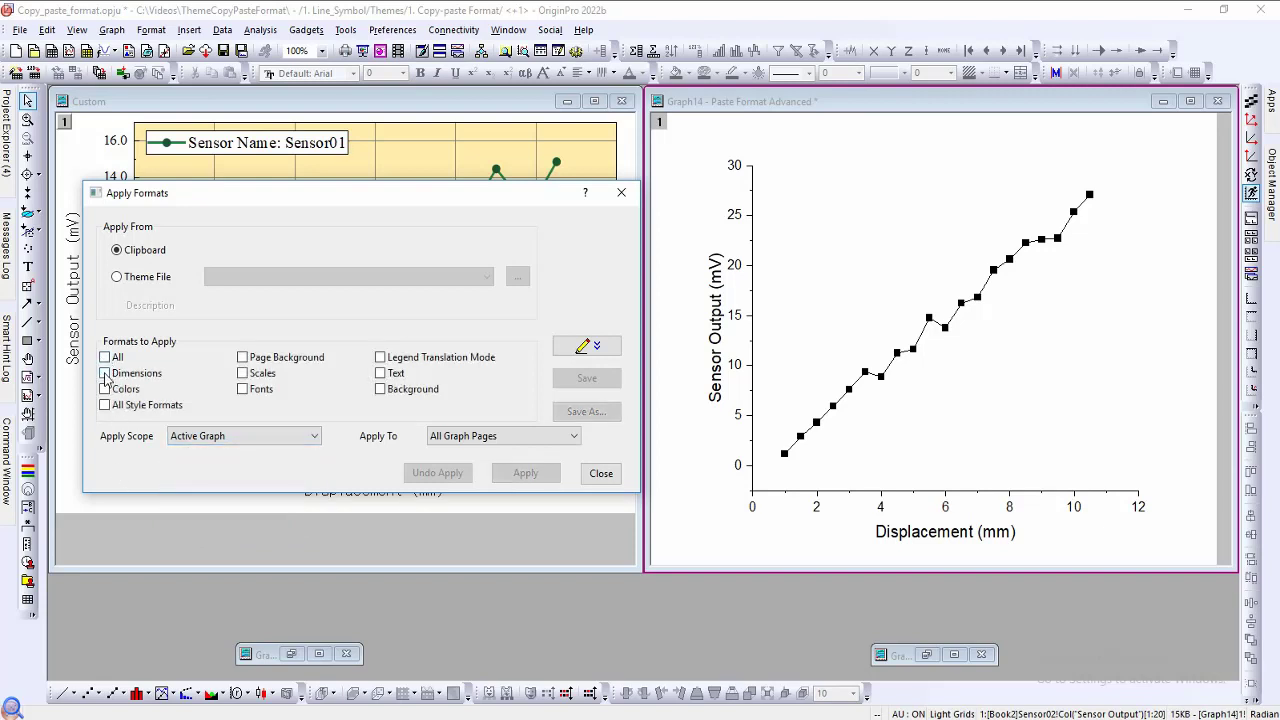
click(105, 373)
click(105, 389)
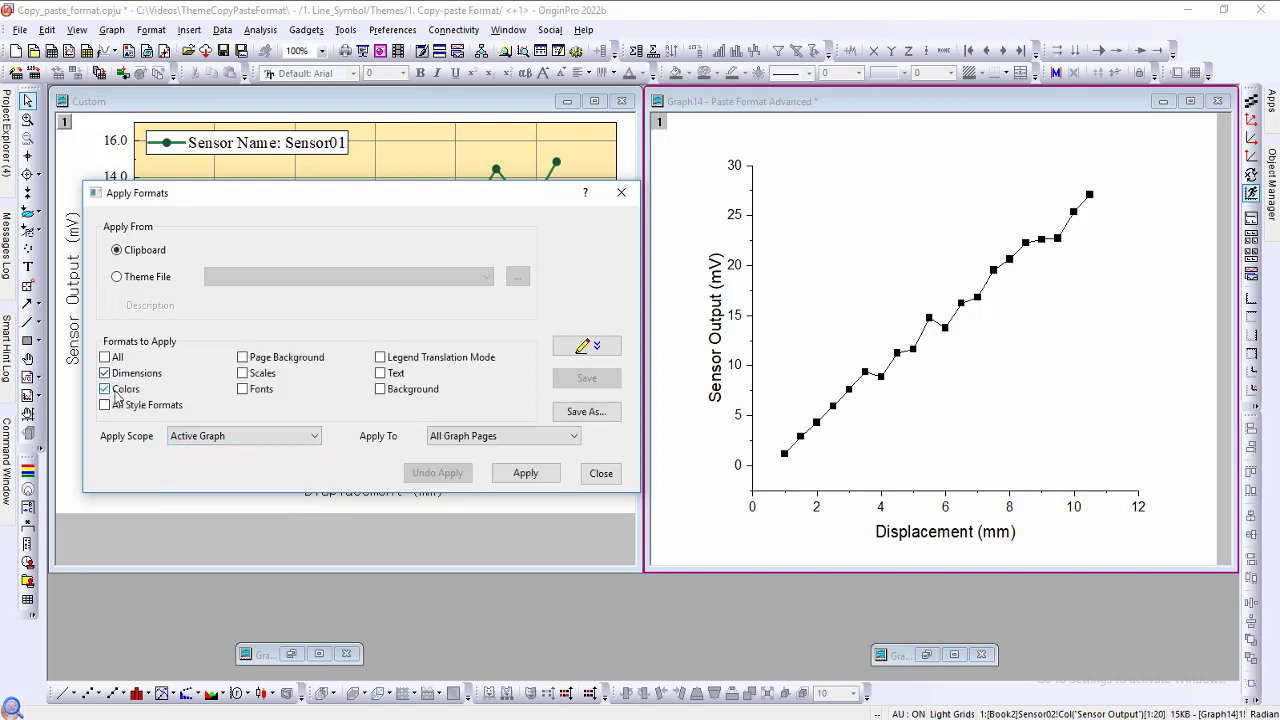
click(242, 389)
click(526, 473)
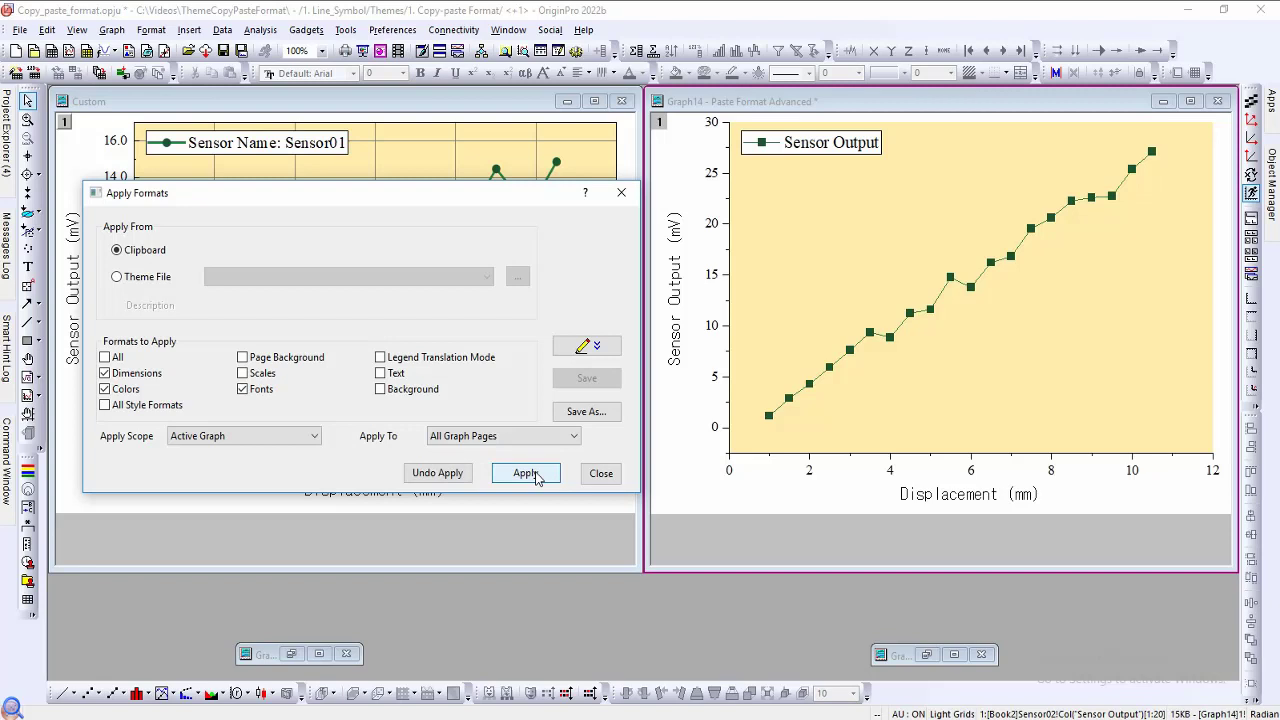
Step: Save the chosen formats as theme 'My Sensor Graph Theme' and close the Apply Formats dialog
click(537, 478)
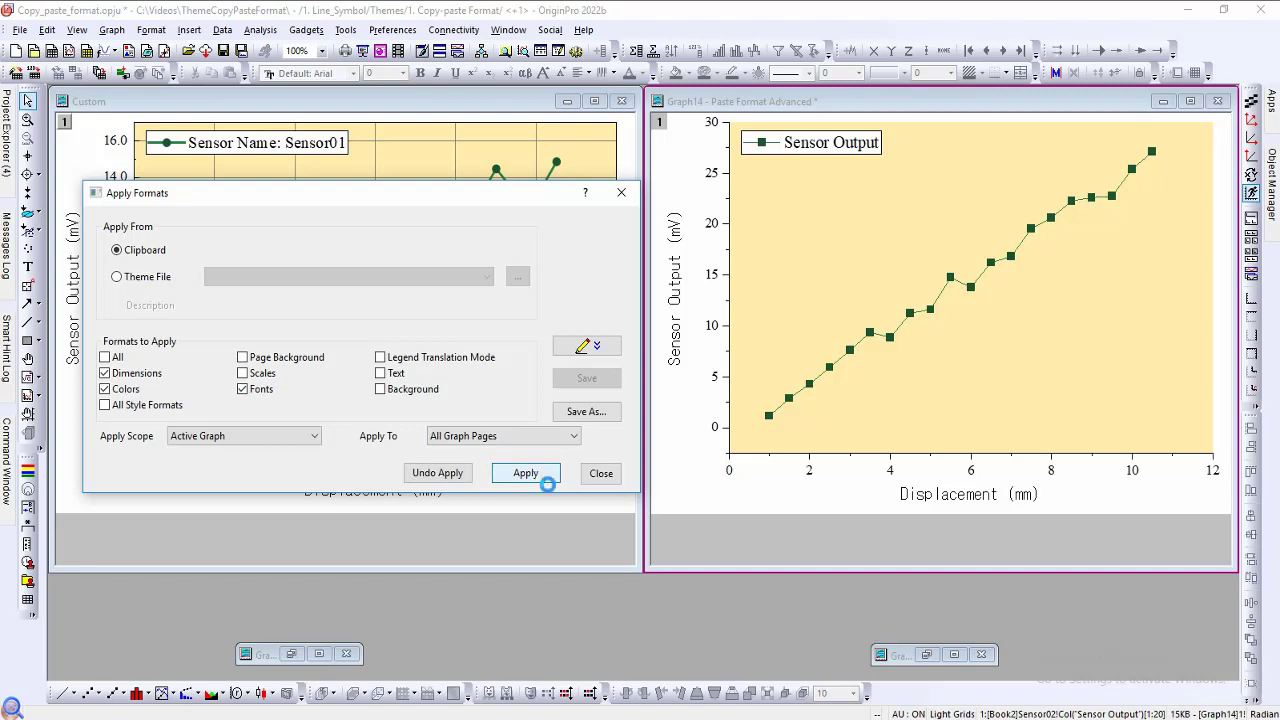
click(584, 411)
text(My Se)
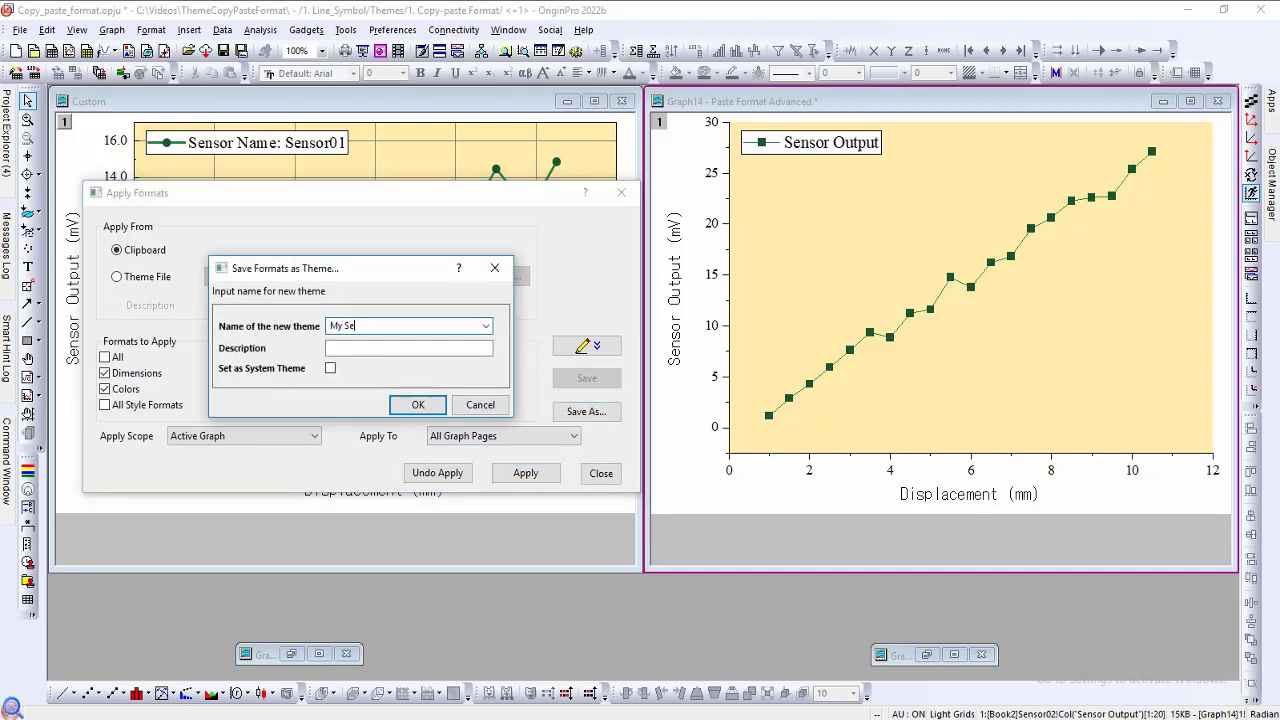
text(nsor Graph Theme)
click(427, 350)
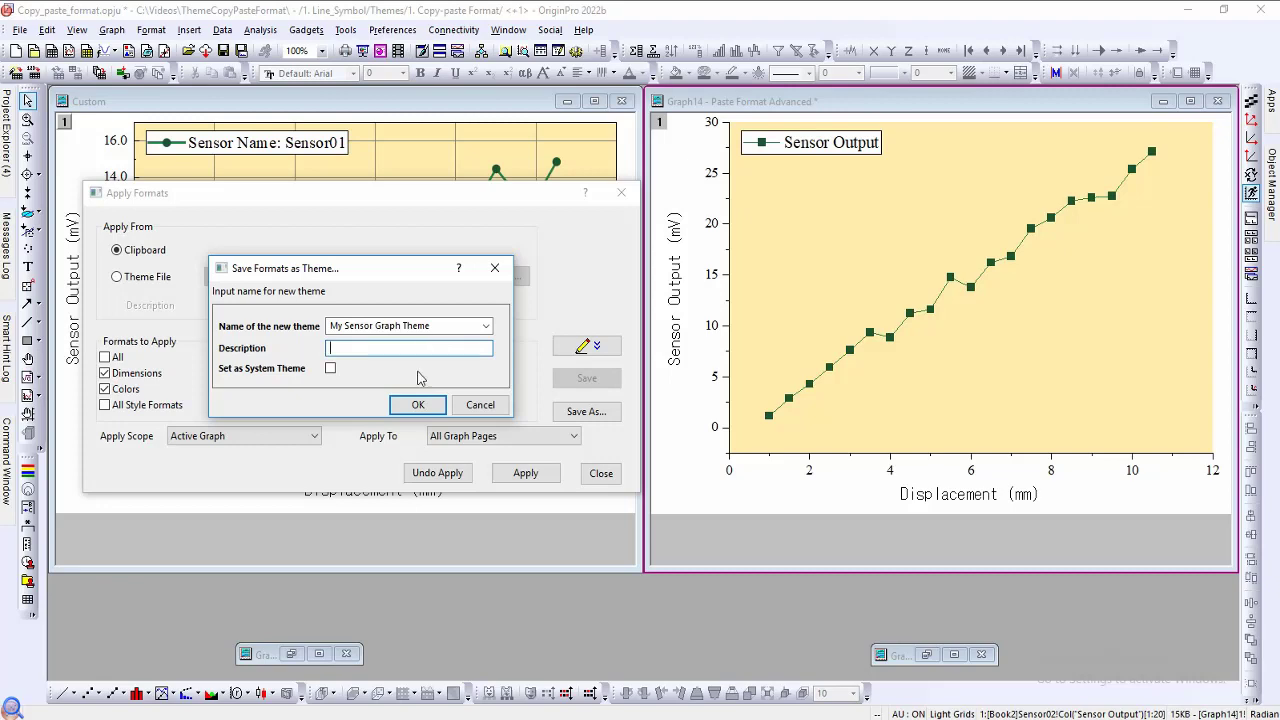
click(418, 404)
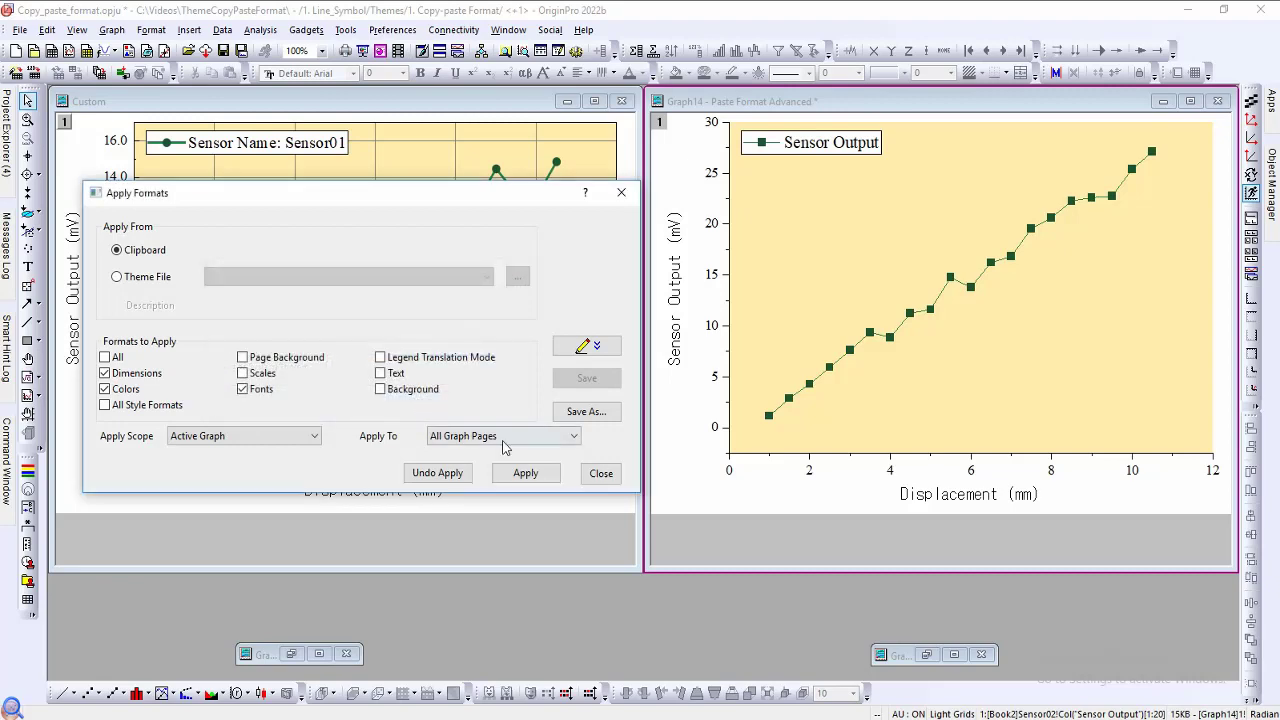
click(599, 474)
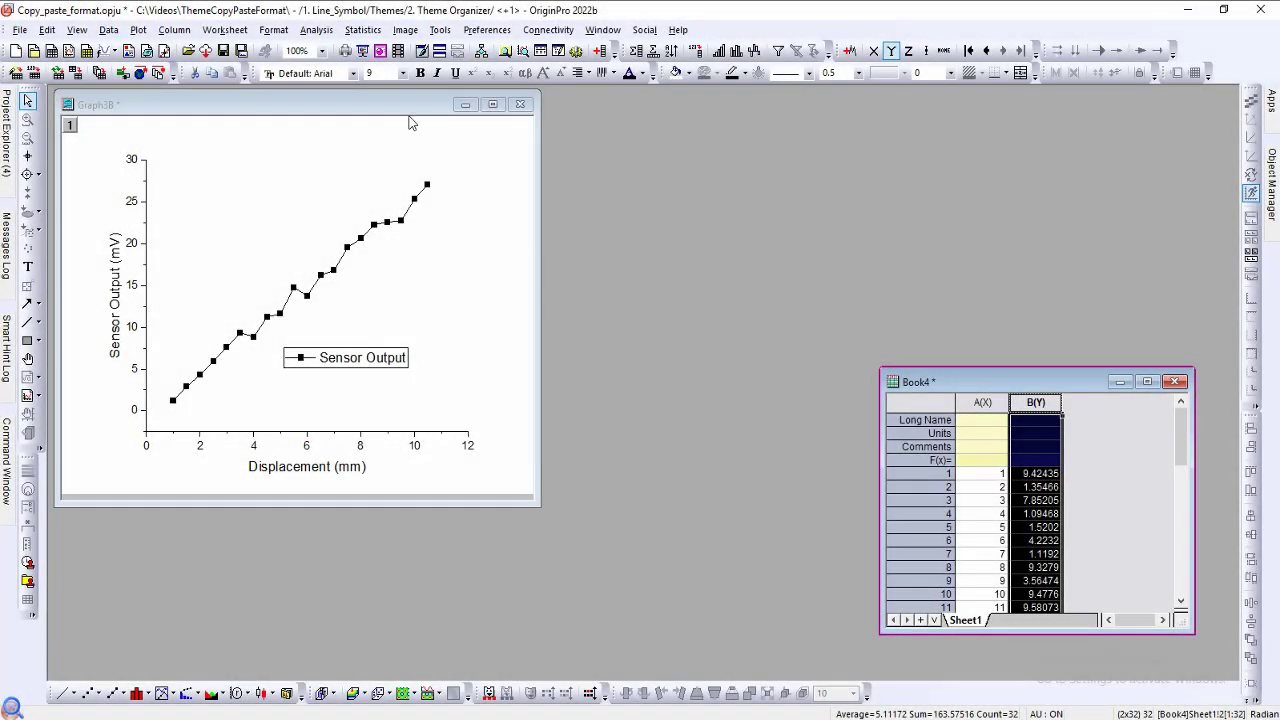
Step: Open the Theme Organizer for Graph3B and apply My Sensor Graph Theme
click(404, 110)
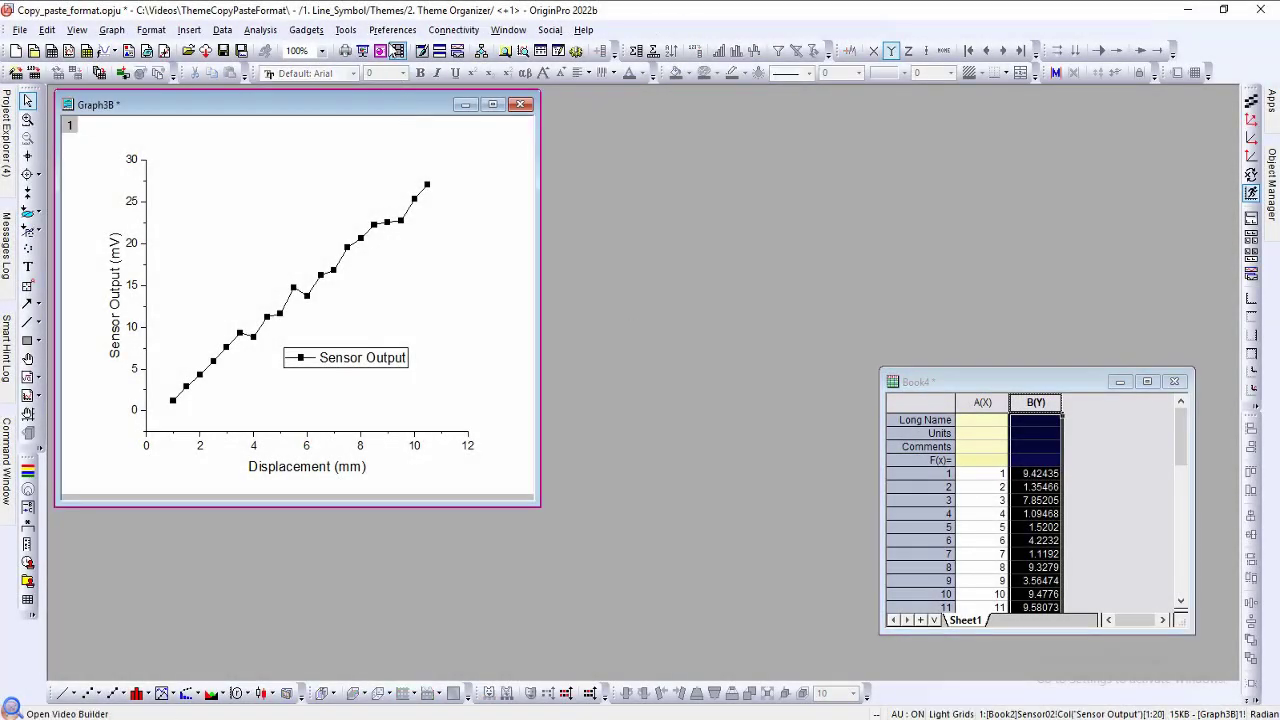
click(390, 32)
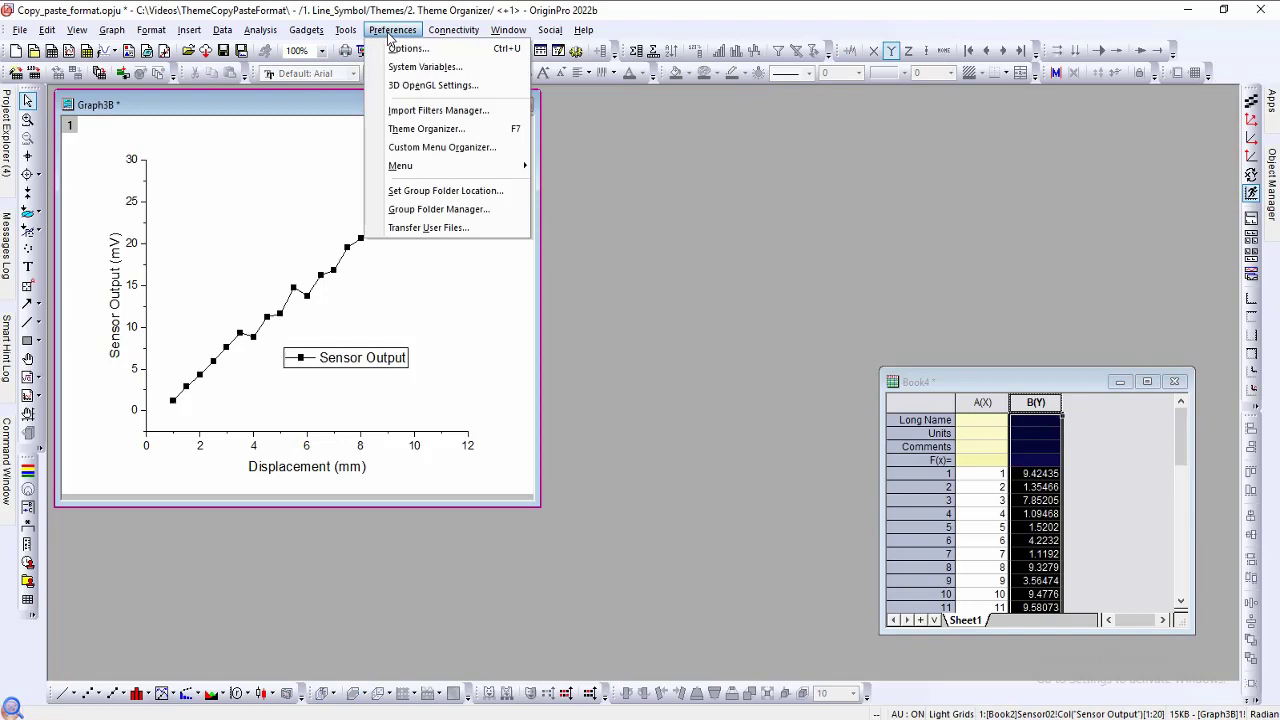
click(467, 132)
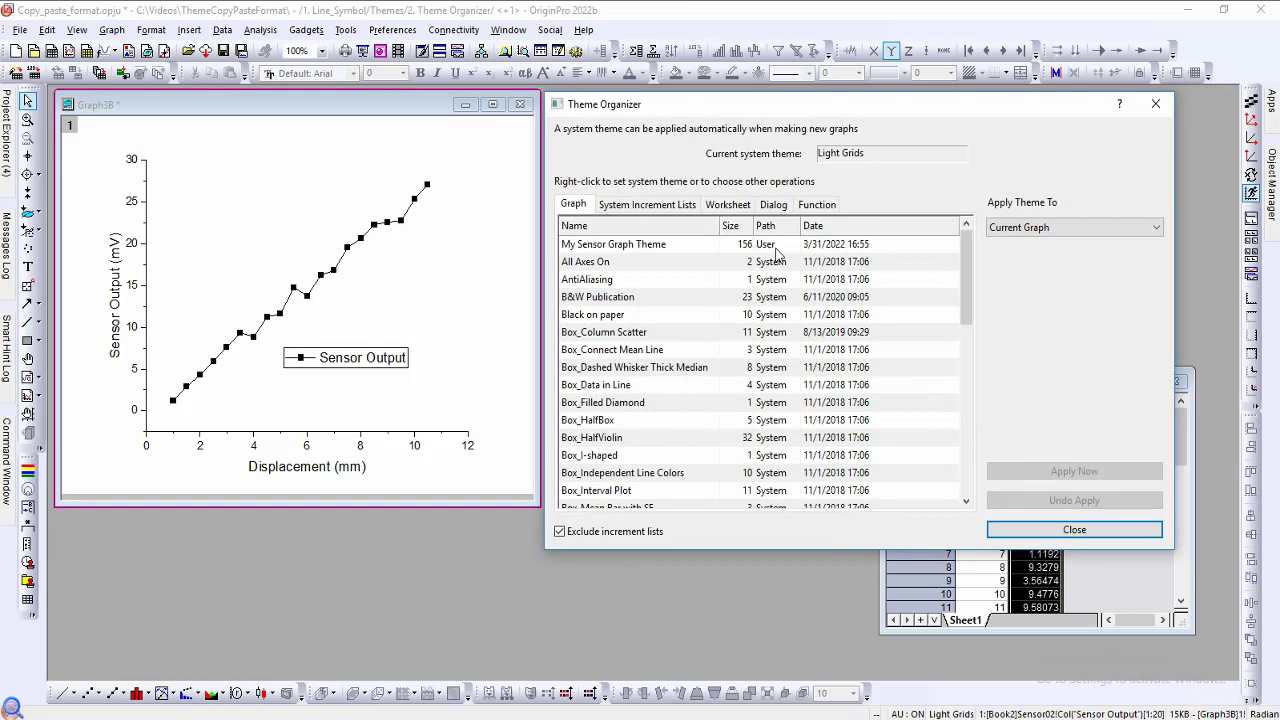
click(777, 250)
click(786, 265)
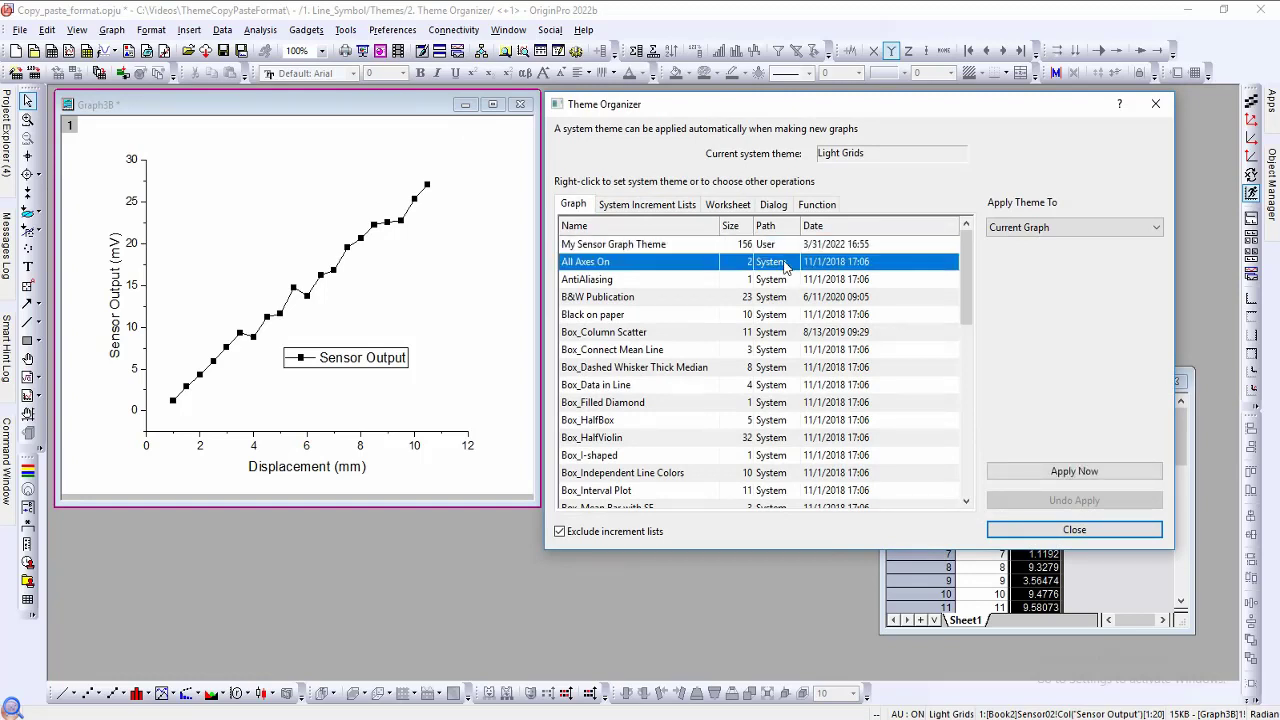
drag(786, 265, 781, 458)
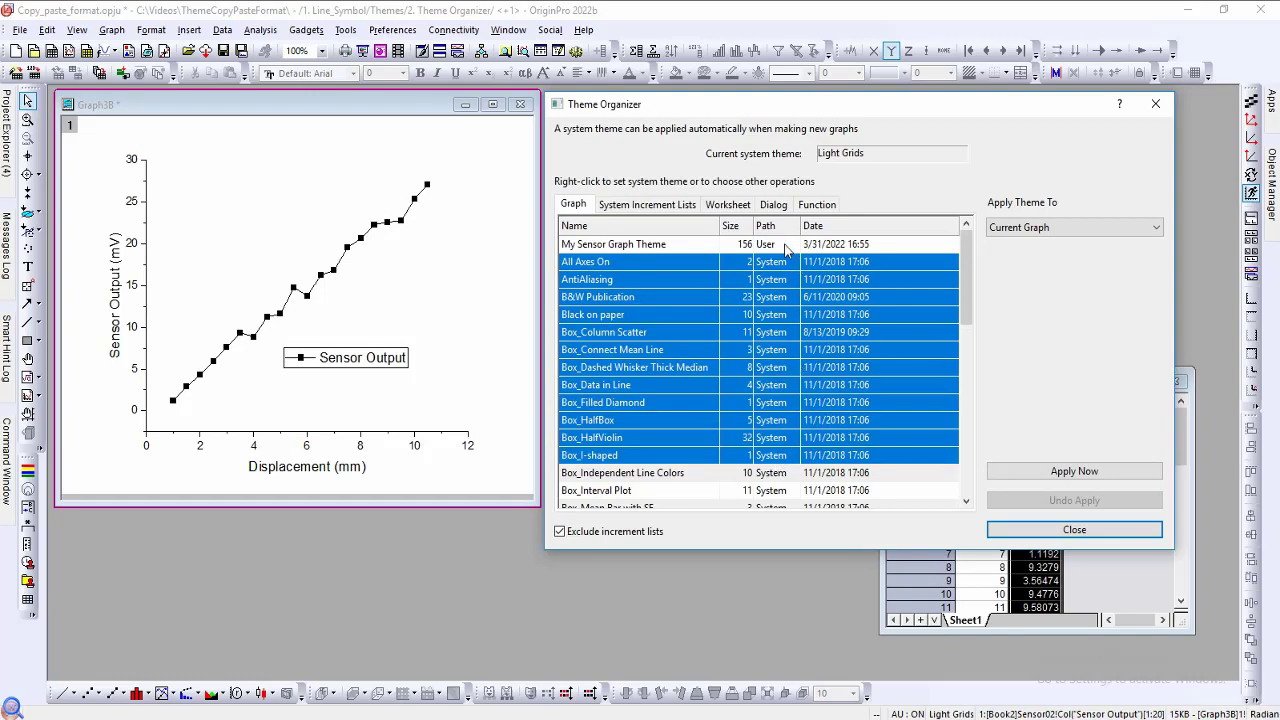
click(786, 250)
click(1041, 475)
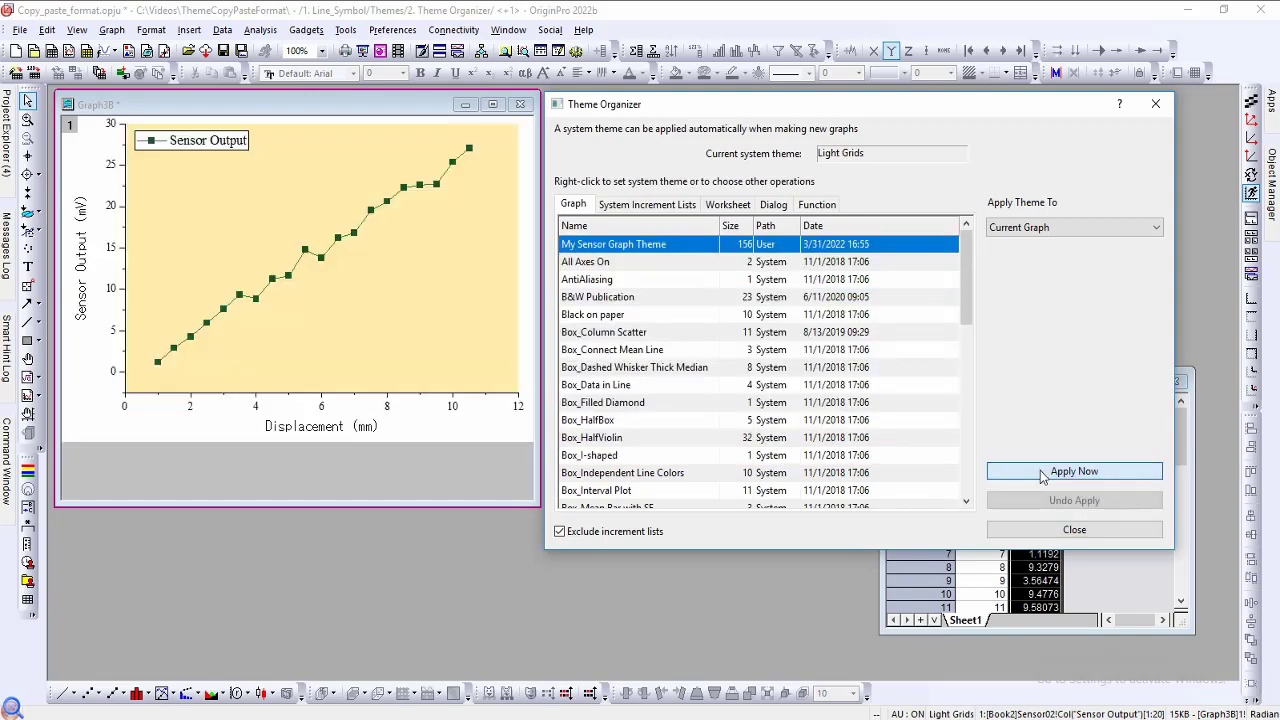
Step: Apply Ticks All In to the current graph only, then undo the applied themes
scroll(811, 368, down, 15)
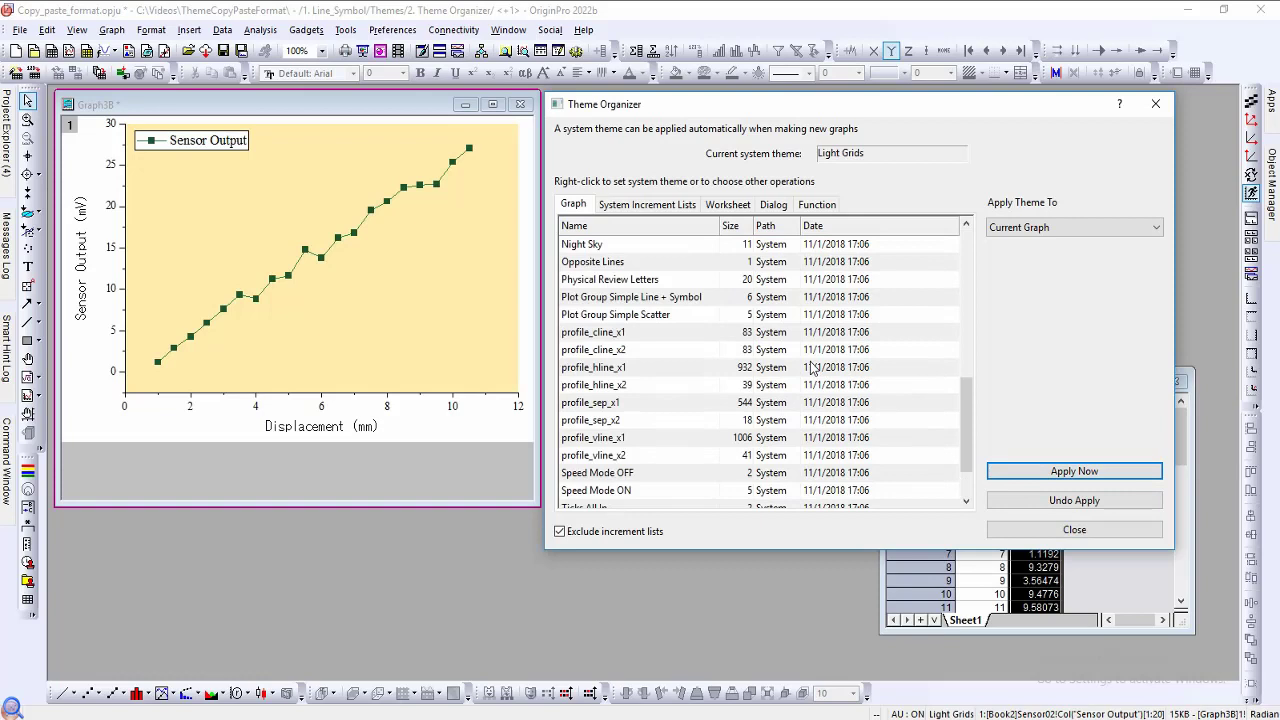
scroll(813, 368, down, 2)
click(664, 446)
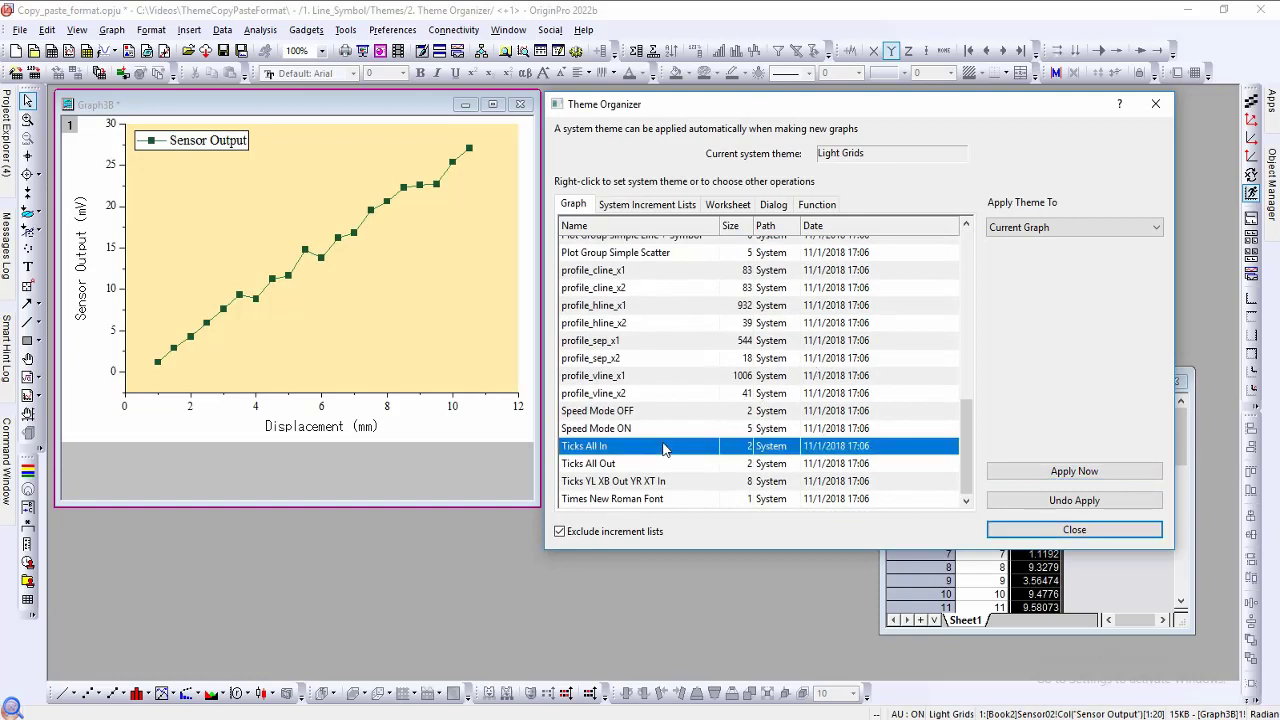
click(1061, 472)
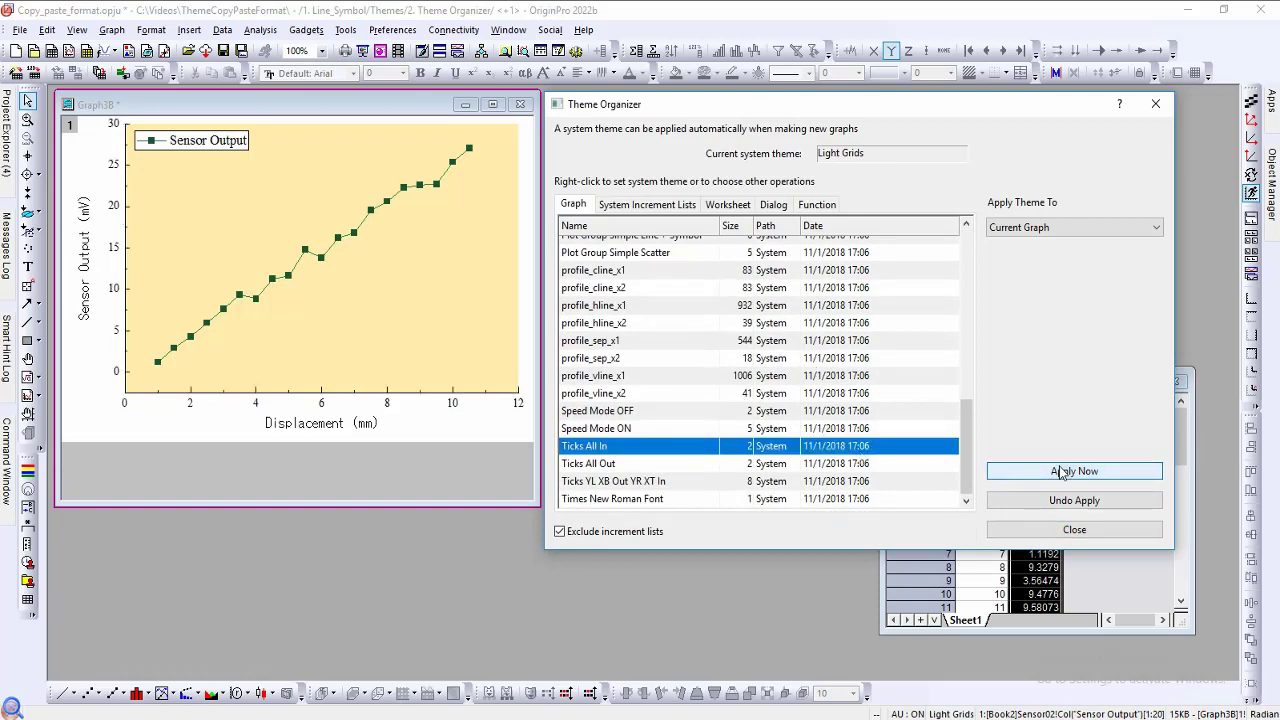
click(1030, 231)
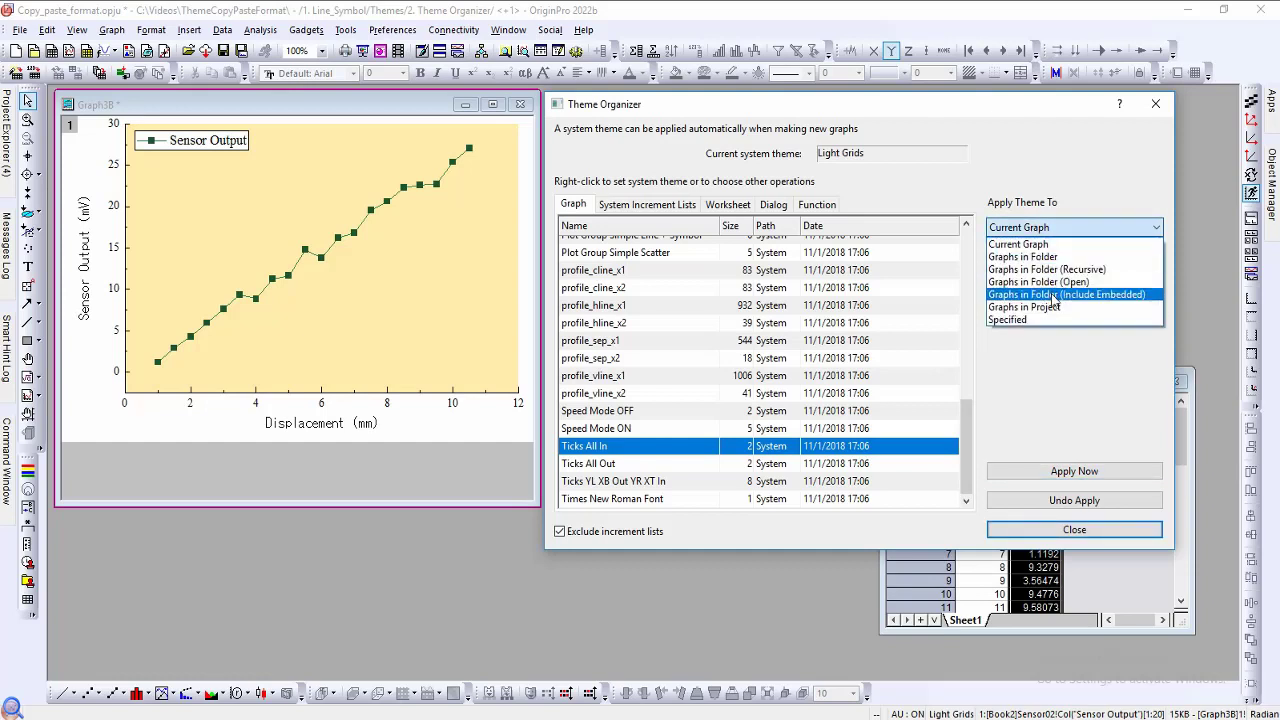
click(1054, 350)
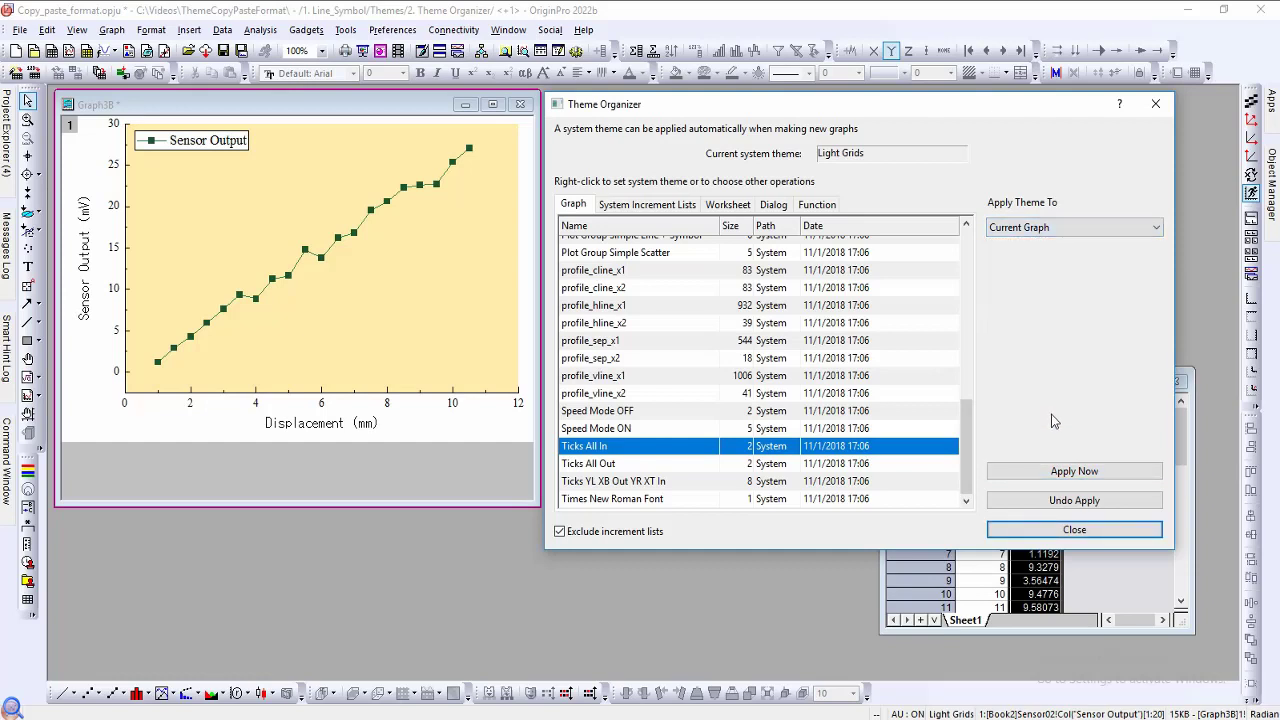
click(1062, 500)
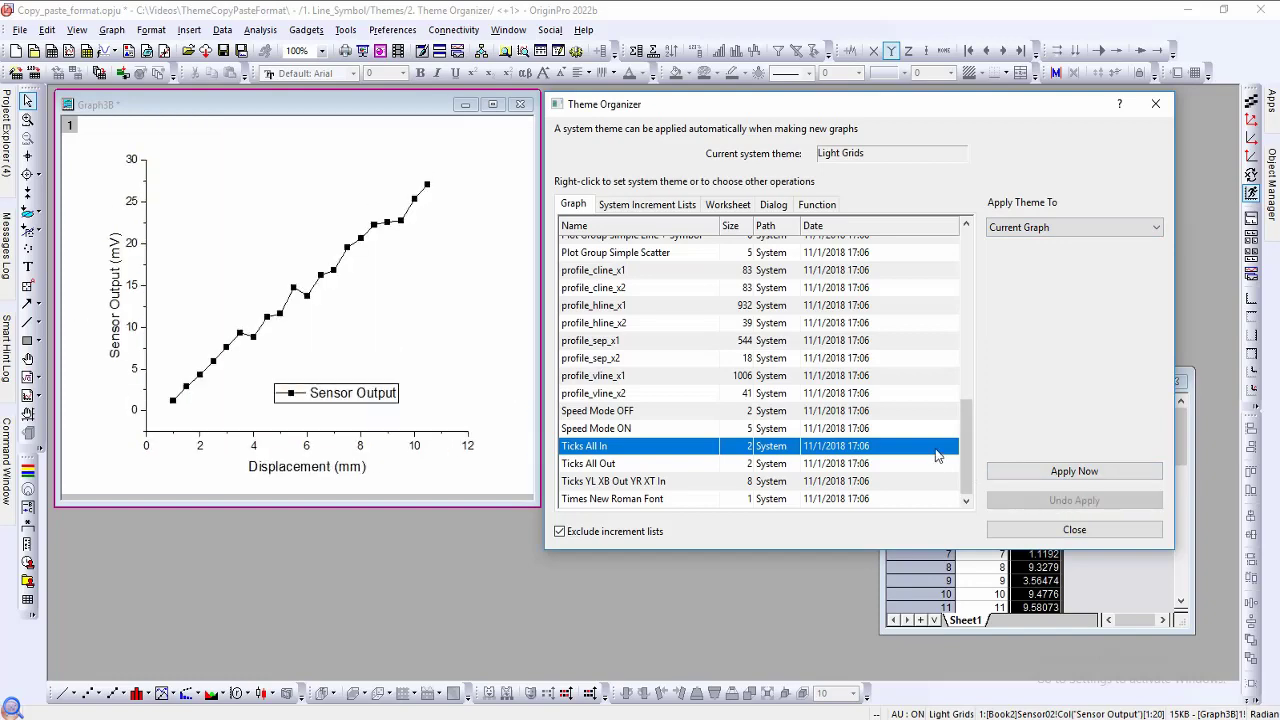
scroll(910, 445, up, 20)
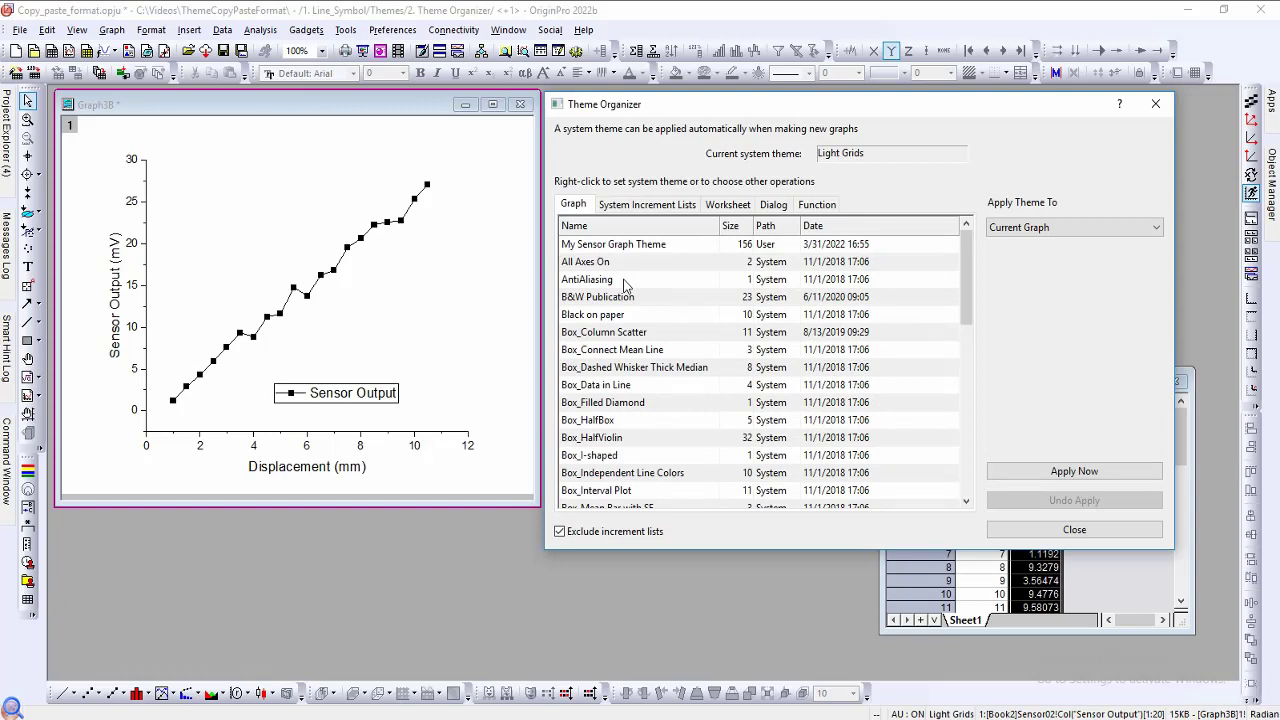
Step: Combine AntiAliasing, All Axes On and My Sensor Graph Theme into 'Combined theme' and apply it to Graph3B
click(623, 281)
ctrl+click(624, 262)
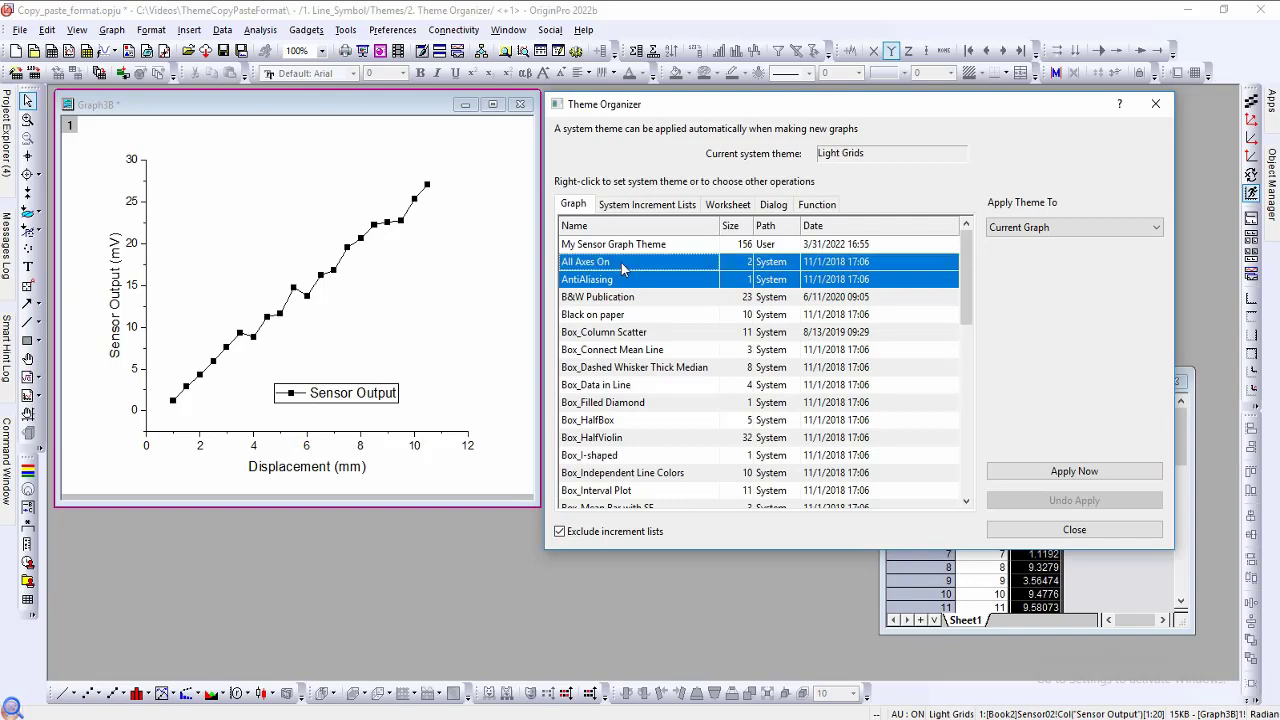
ctrl+click(621, 245)
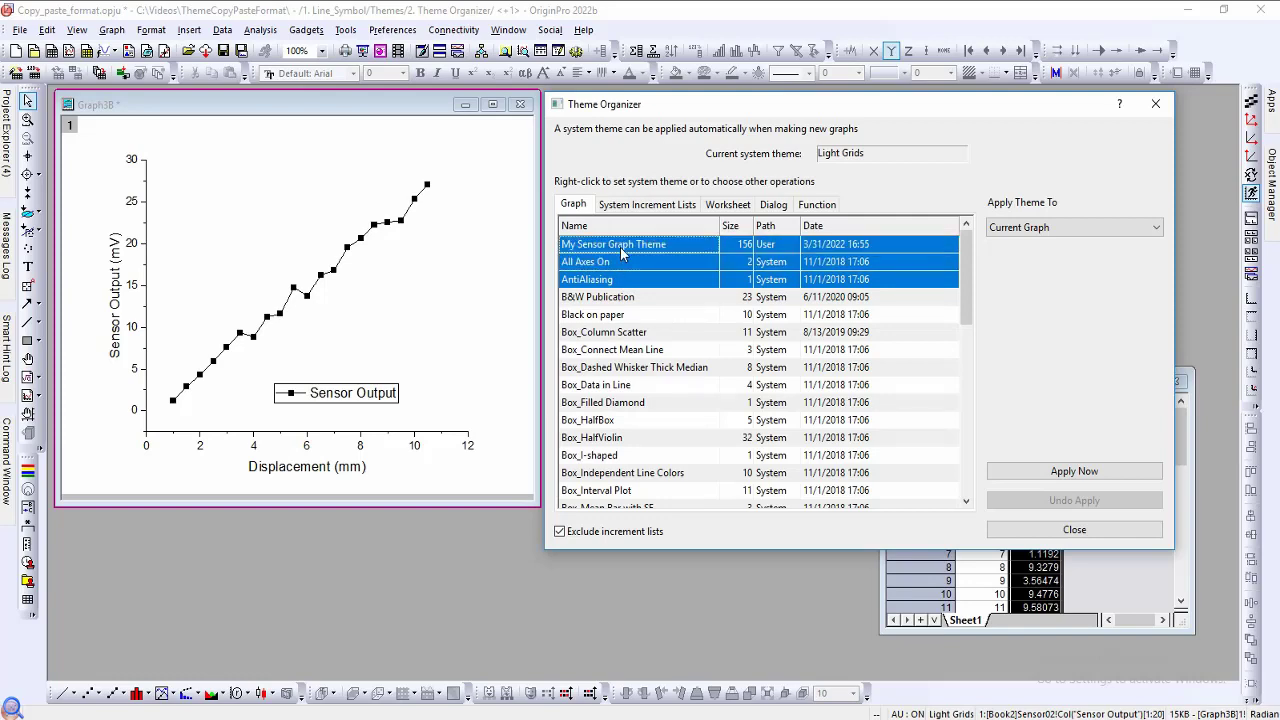
right_click(620, 247)
click(667, 343)
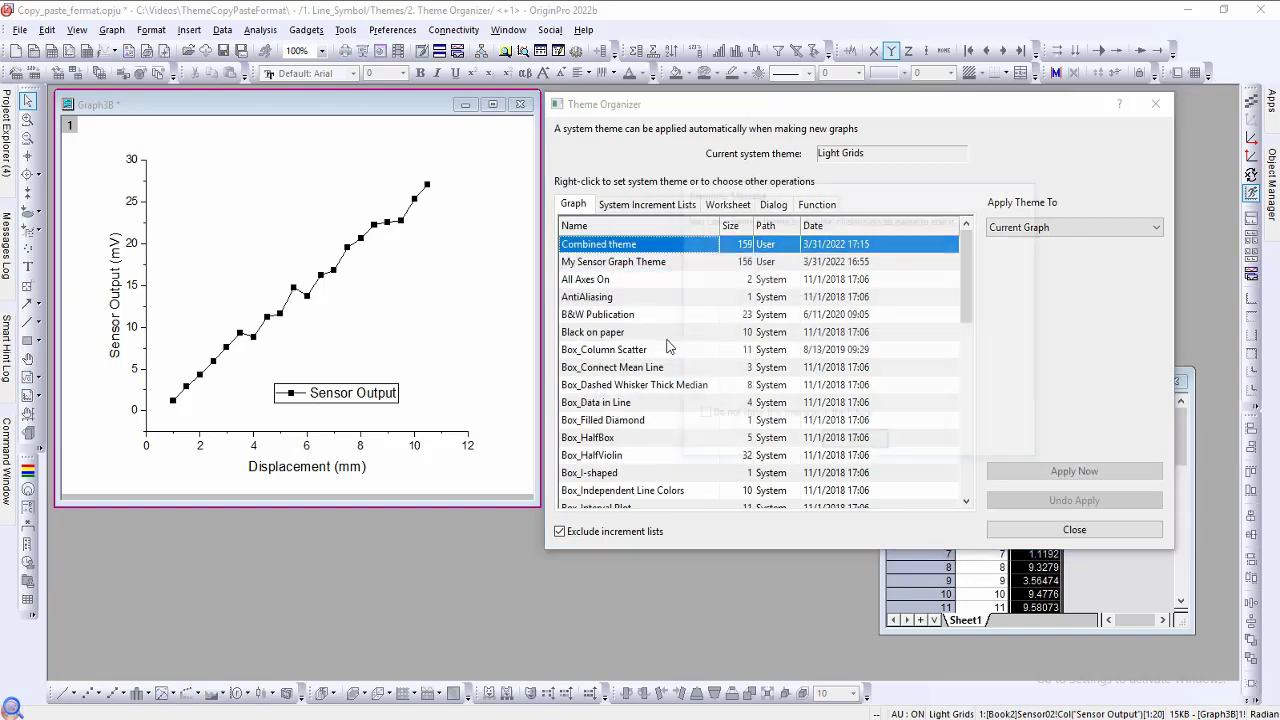
click(846, 444)
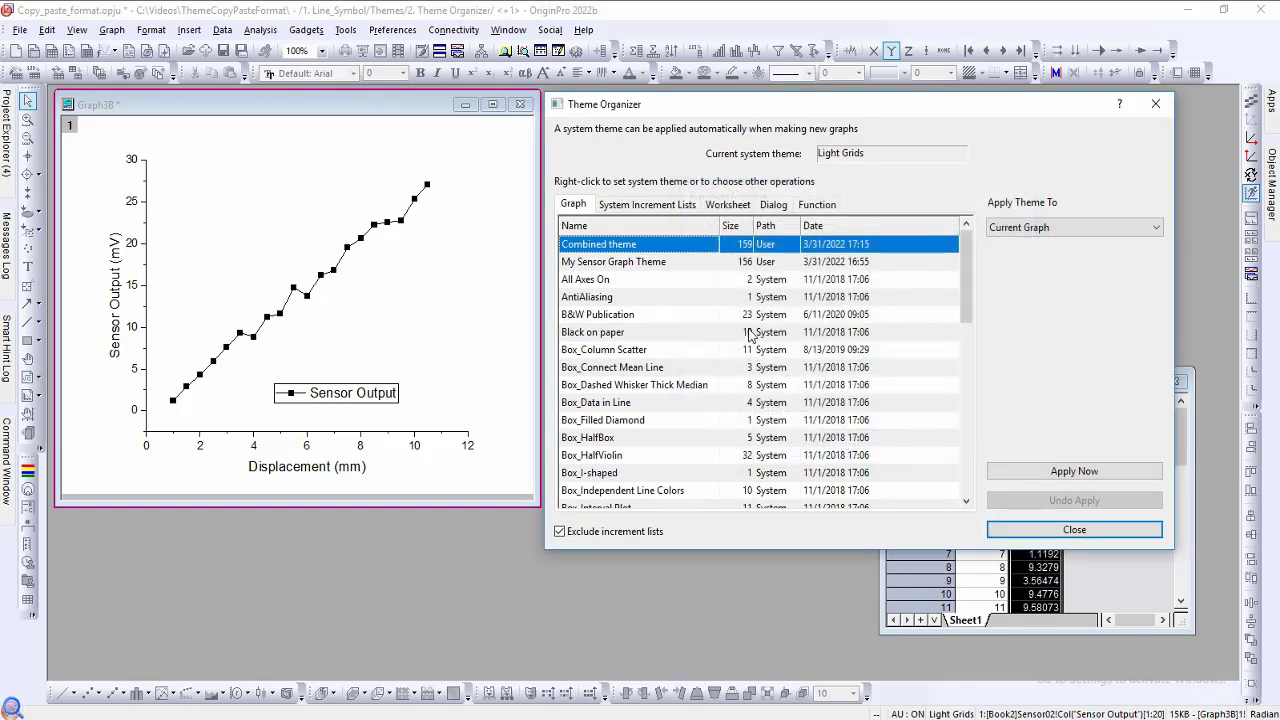
click(1043, 476)
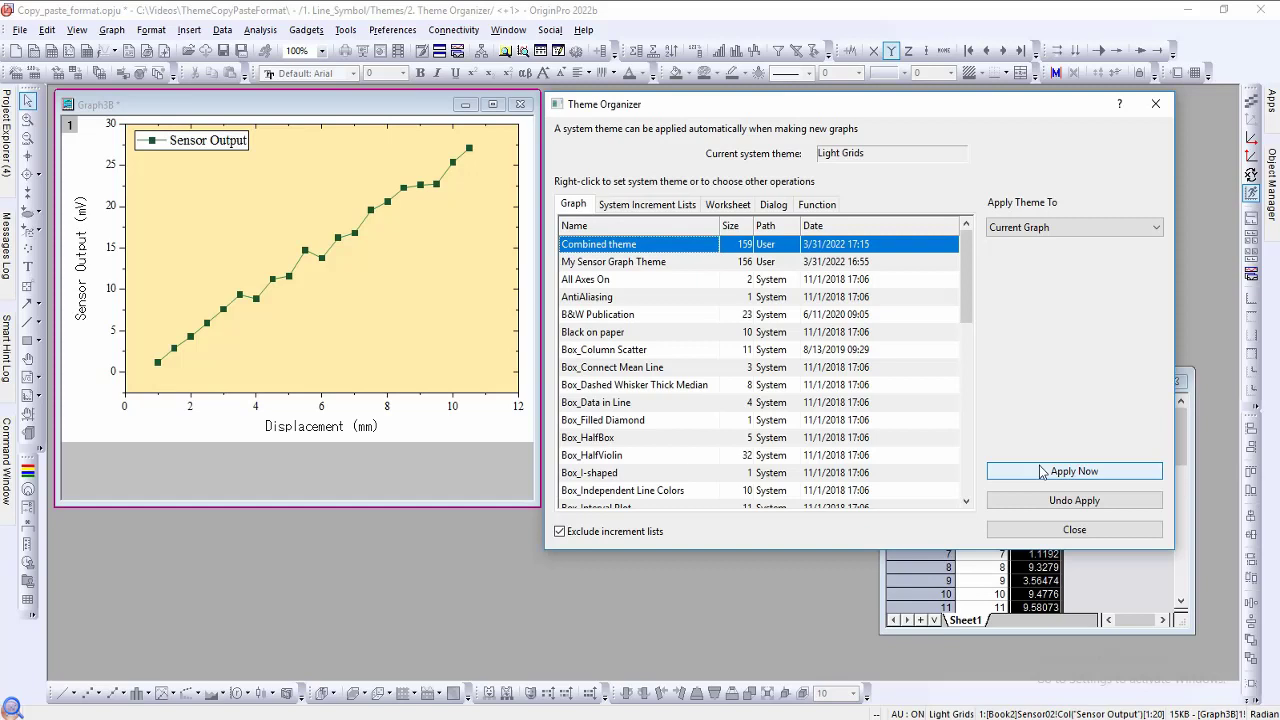
click(1040, 471)
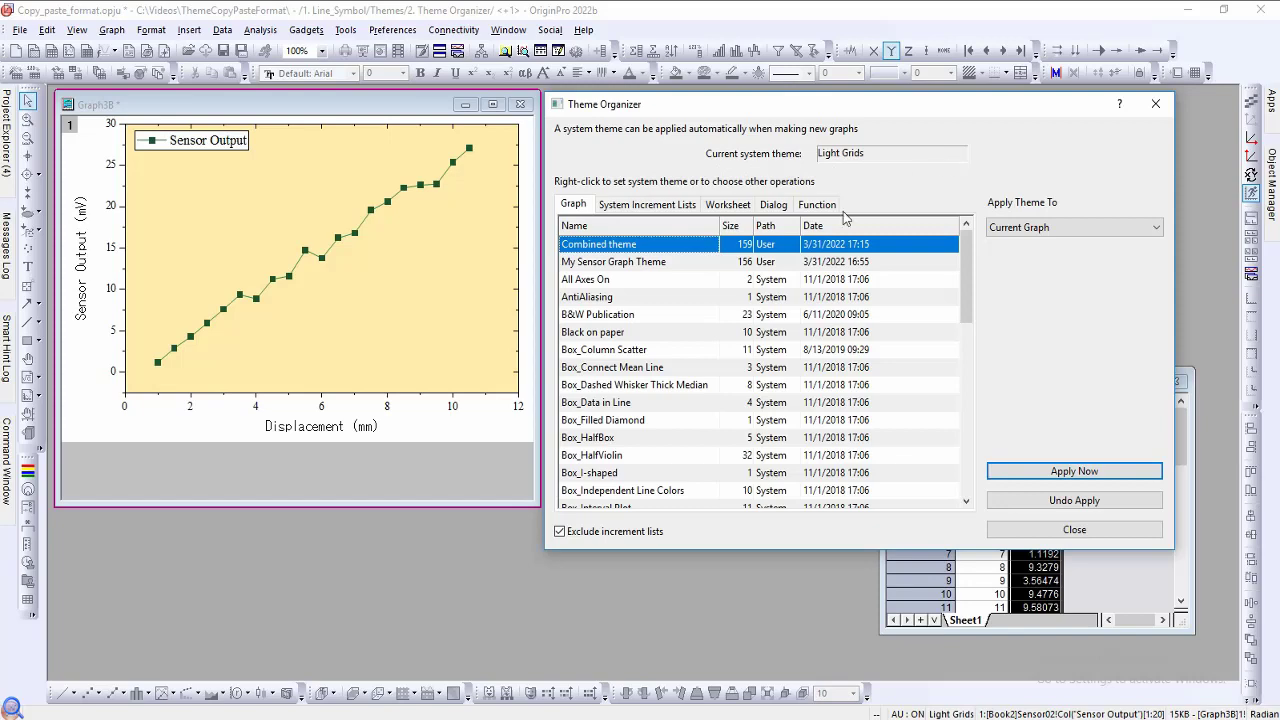
Step: Inspect the Light Grids theme's actions without changing anything
scroll(697, 310, down, 7)
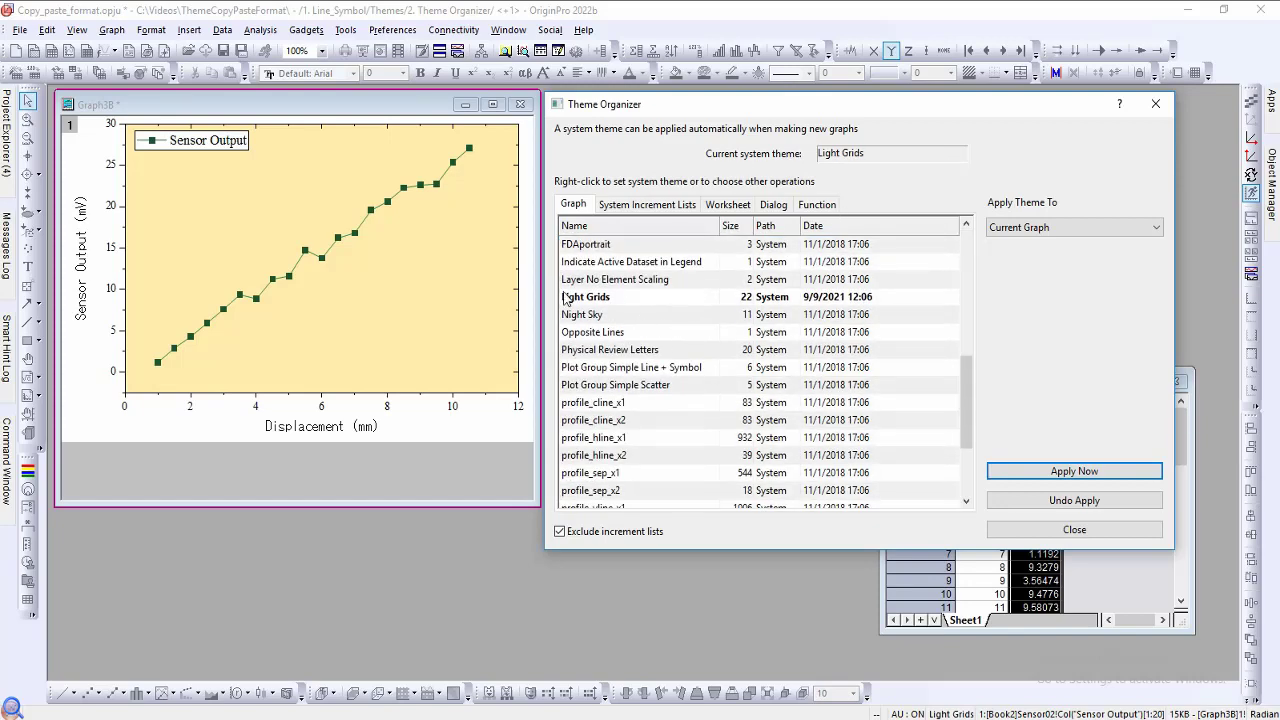
click(684, 302)
right_click(684, 302)
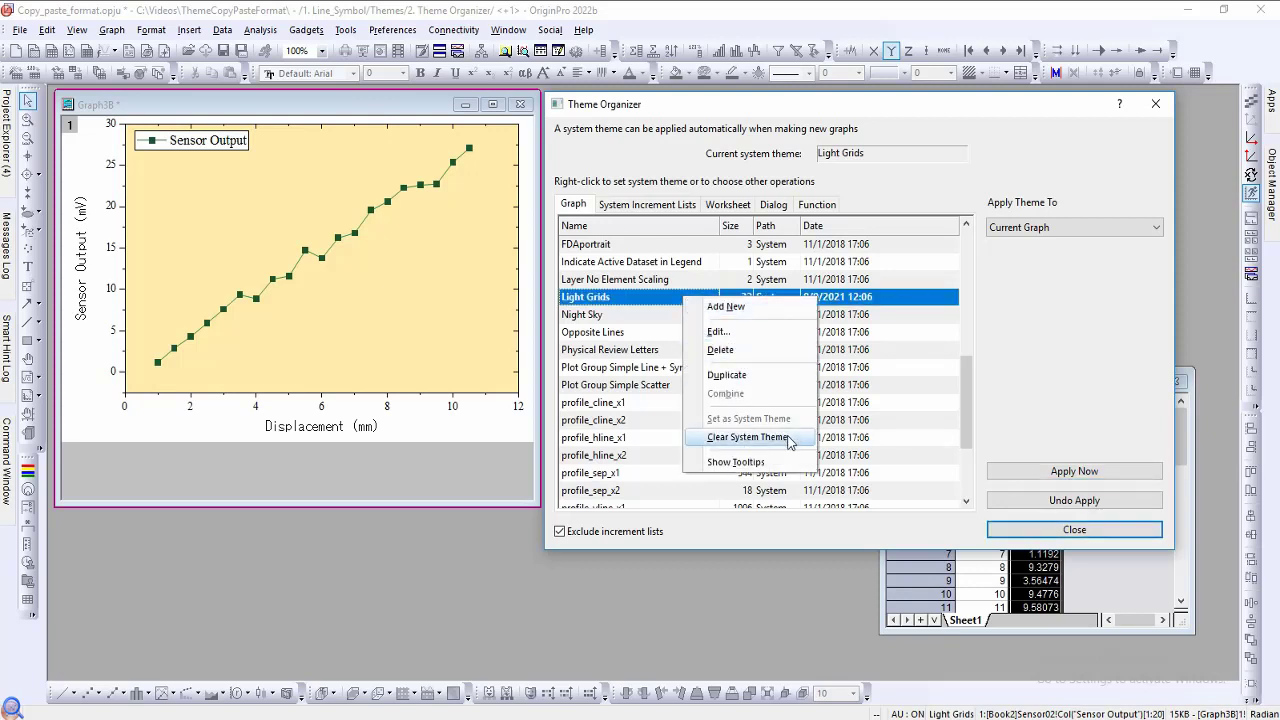
click(863, 308)
scroll(863, 305, up, 5)
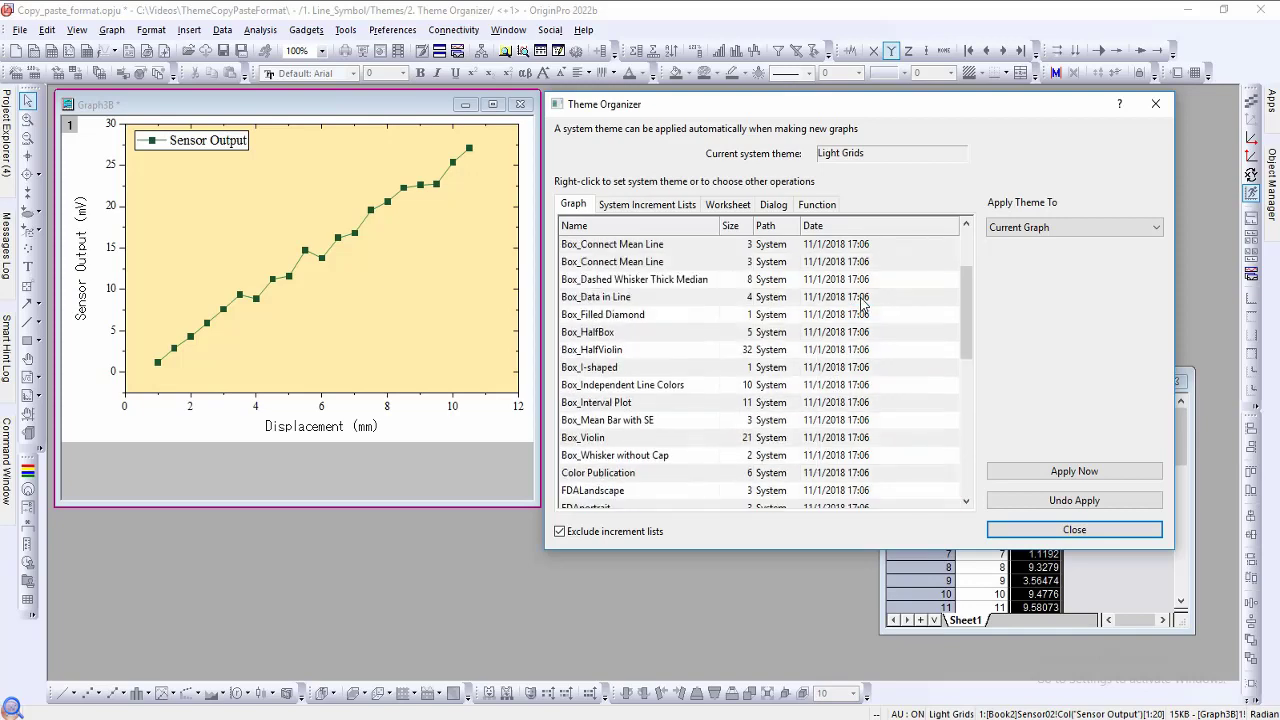
scroll(863, 305, up, 3)
Step: Set Combined theme as the system theme, close the Theme Organizer, and activate Book4
click(627, 248)
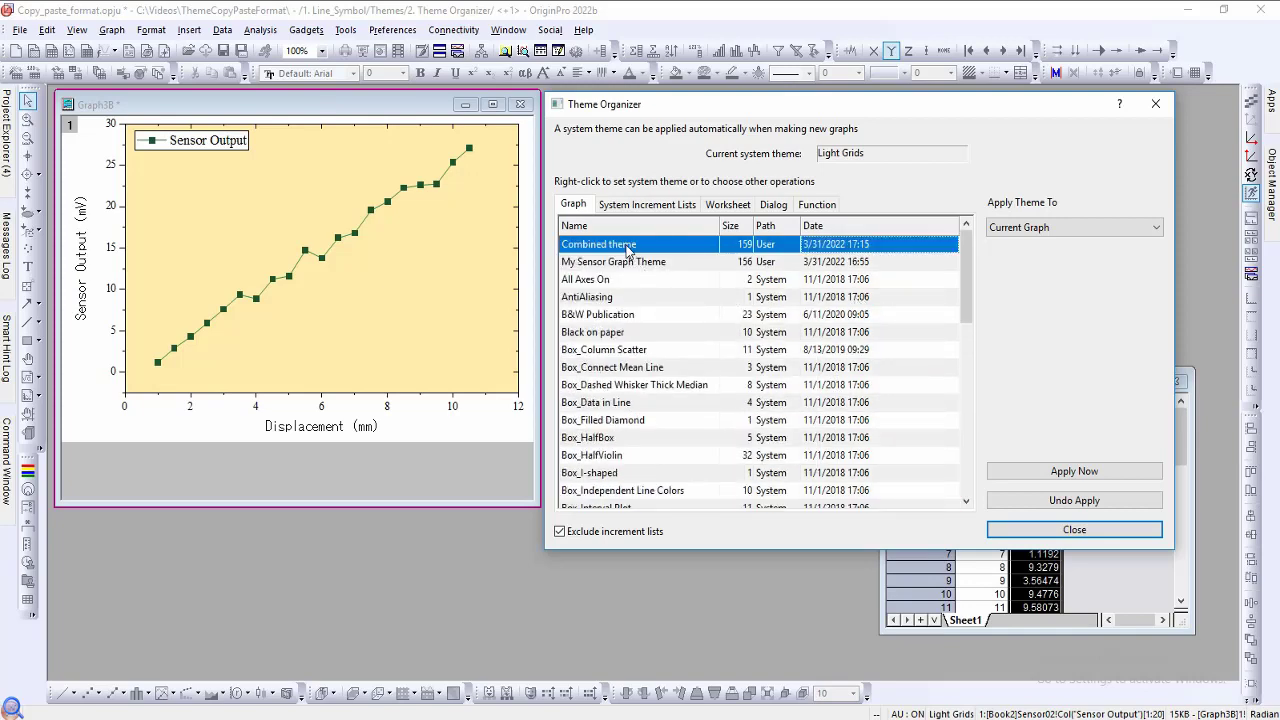
right_click(645, 251)
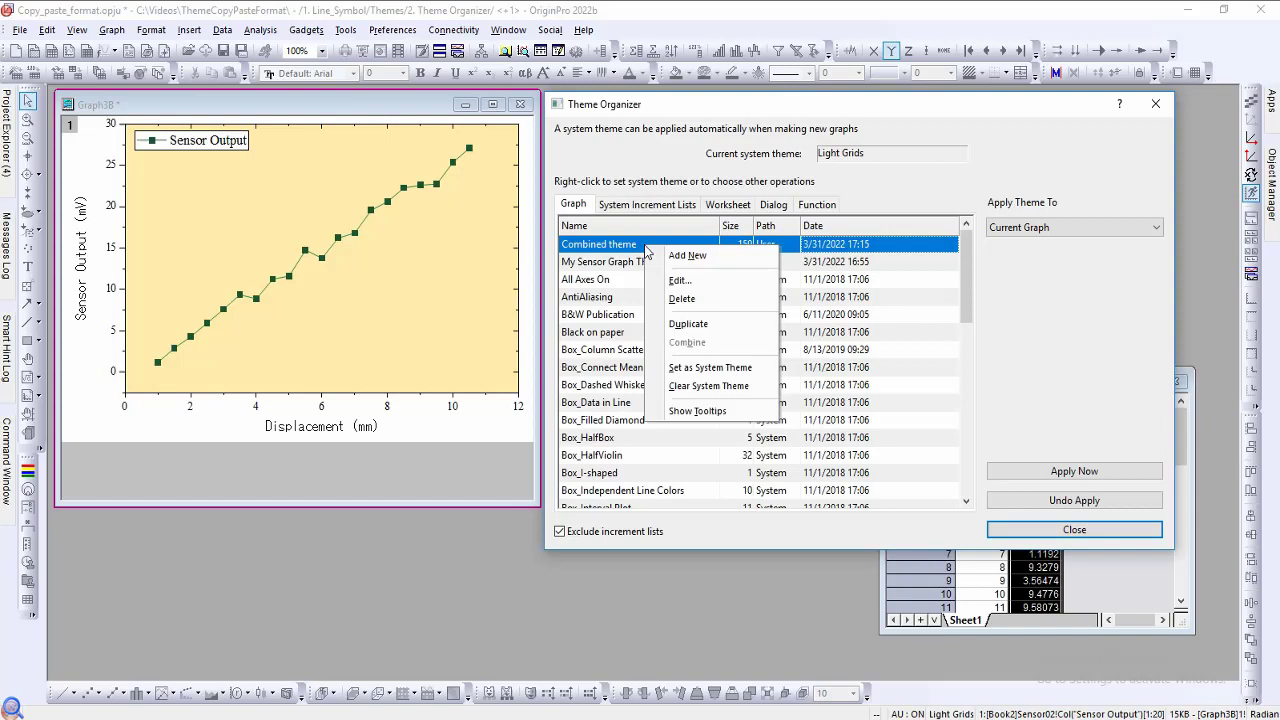
click(737, 368)
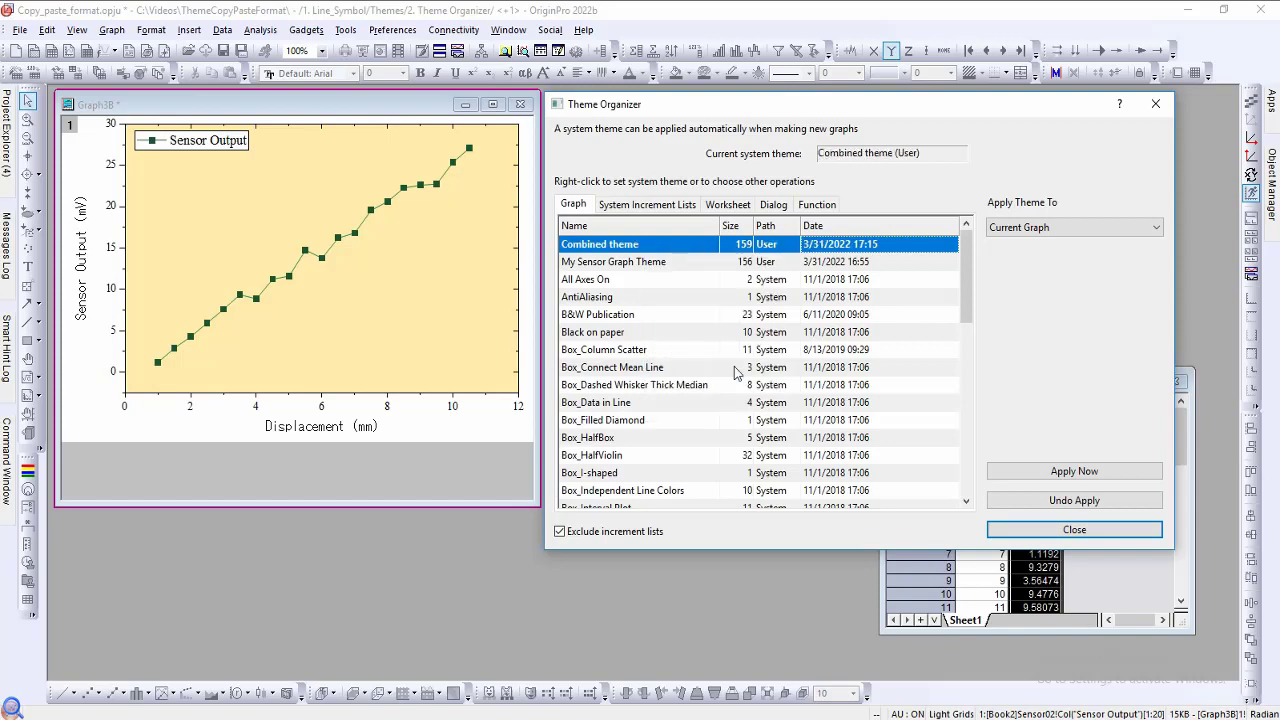
click(1004, 529)
click(1018, 386)
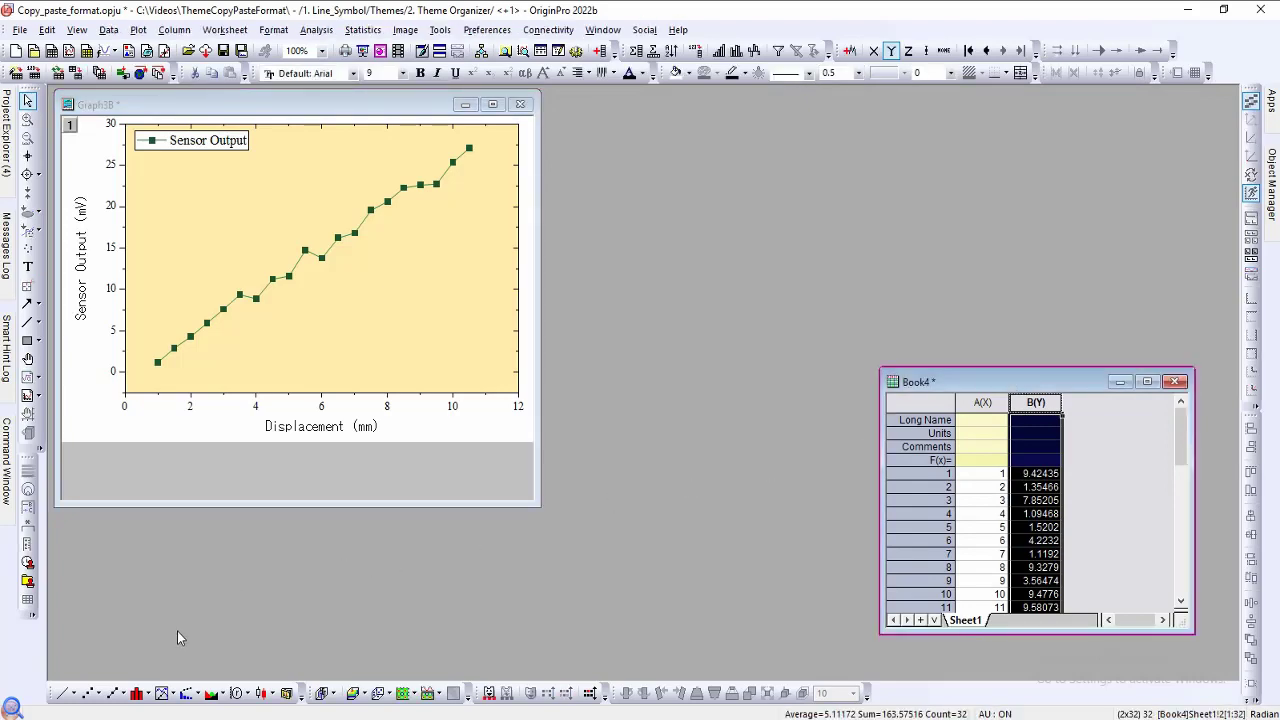
Step: Plot column B as a line-and-symbol graph, then browse theme apps in App Center and close it
click(113, 693)
drag(363, 152, 700, 203)
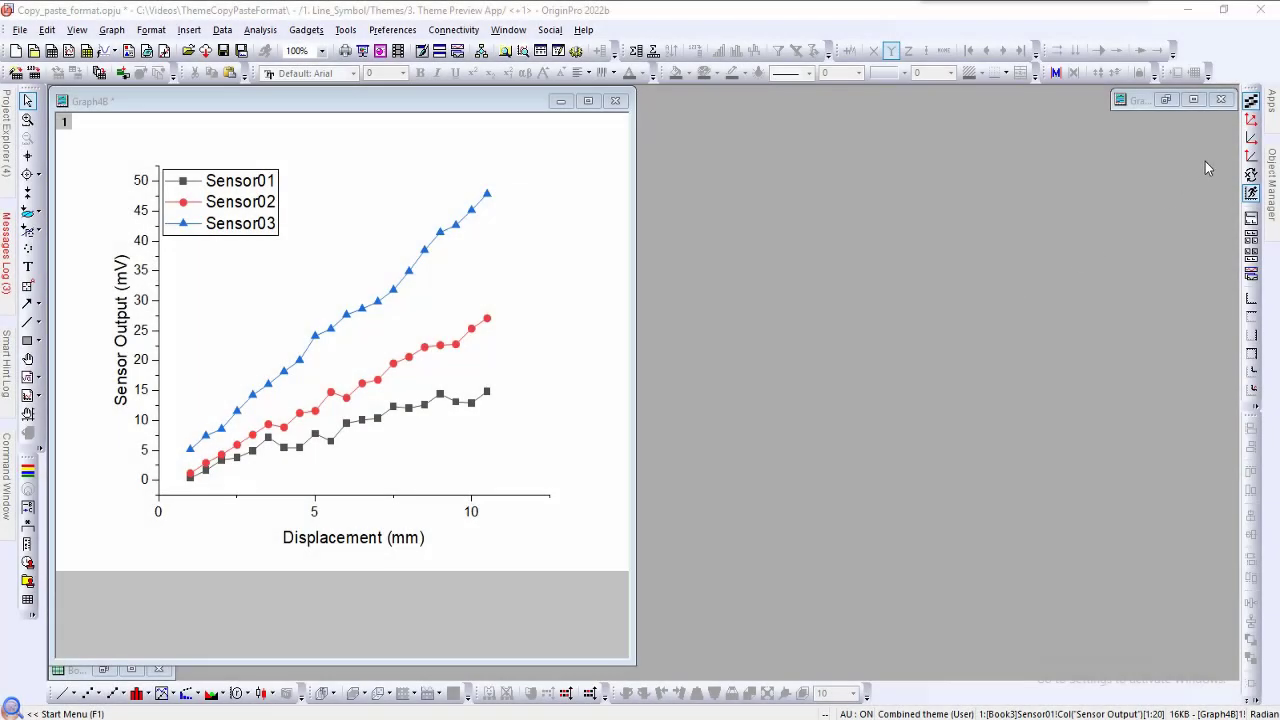
mouse_move(1267, 112)
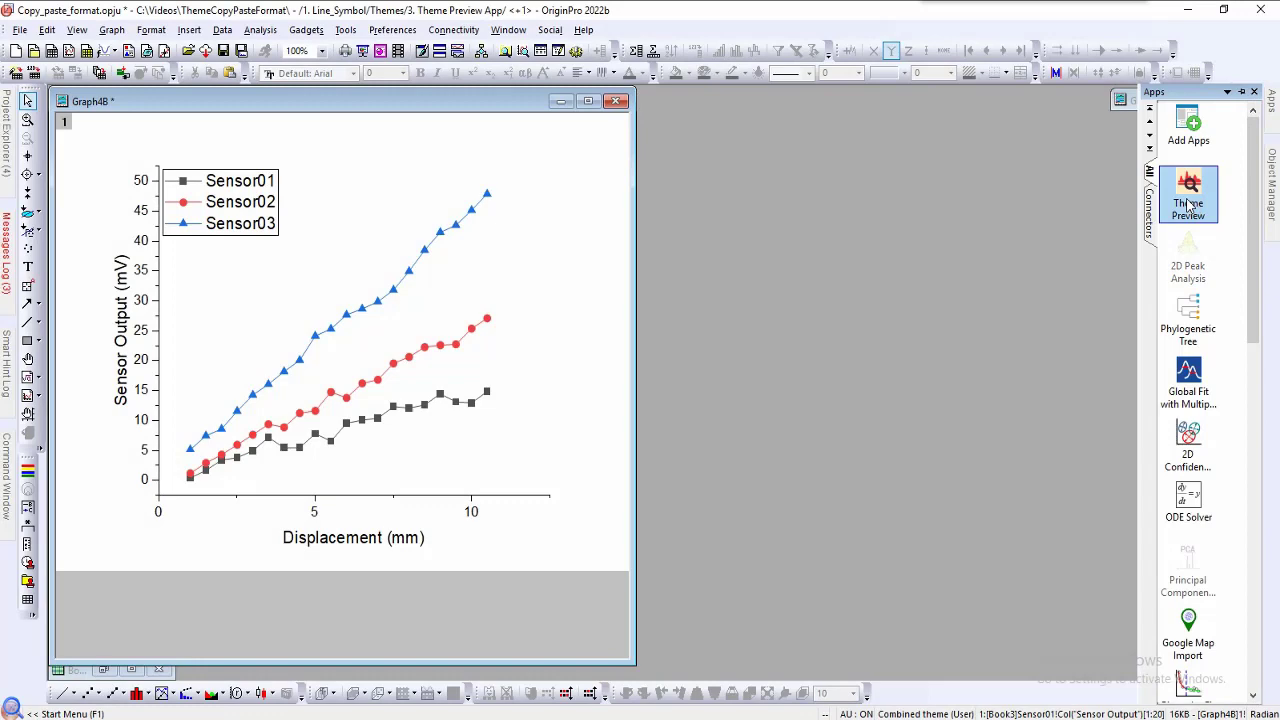
click(1189, 125)
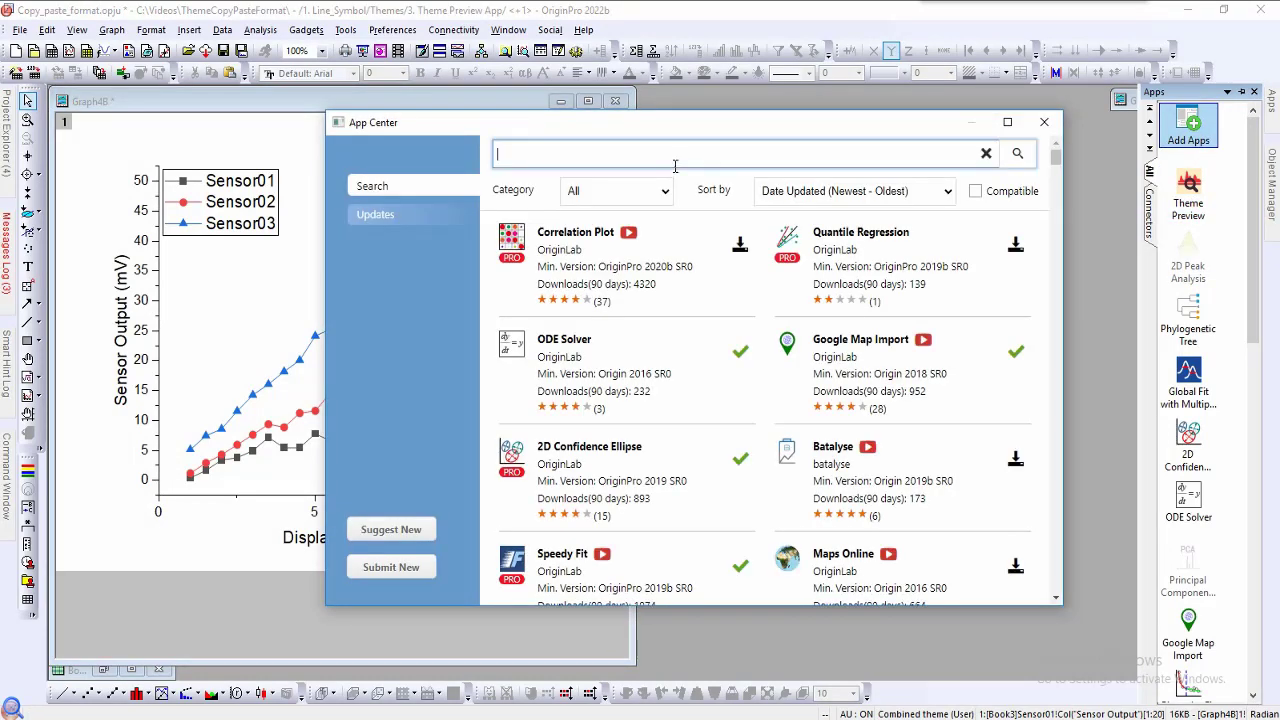
key(Return)
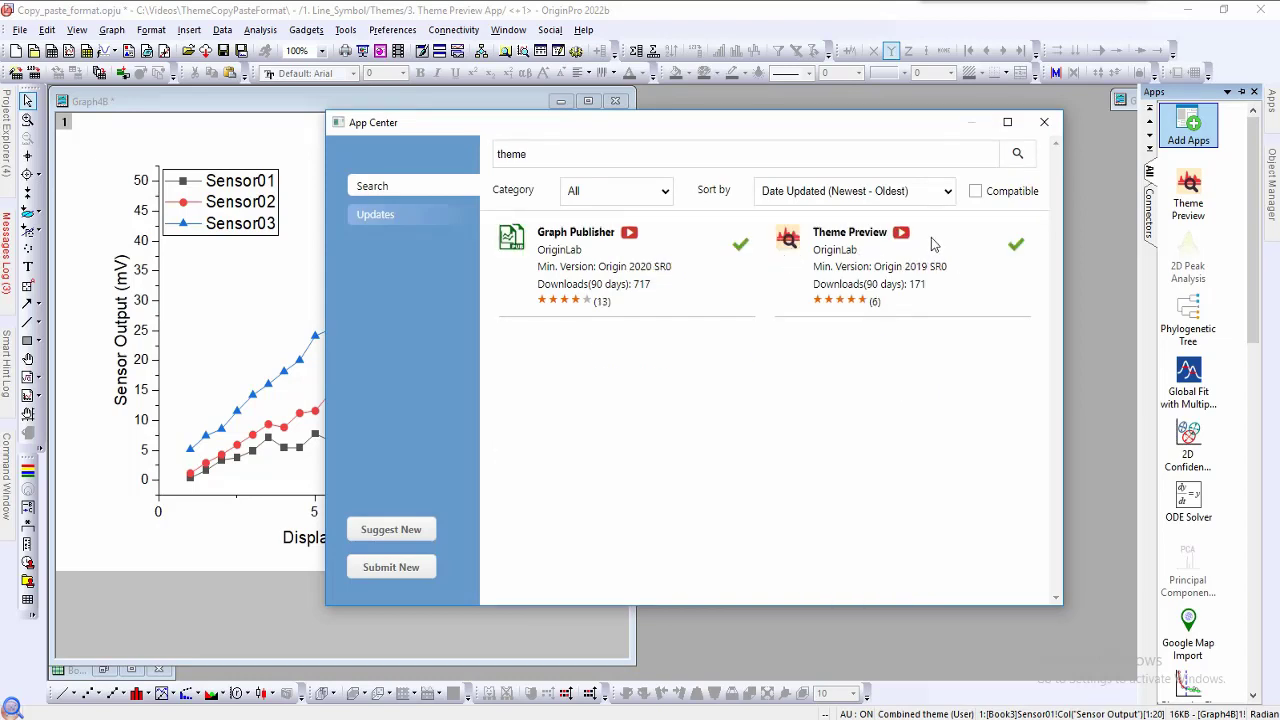
click(1044, 122)
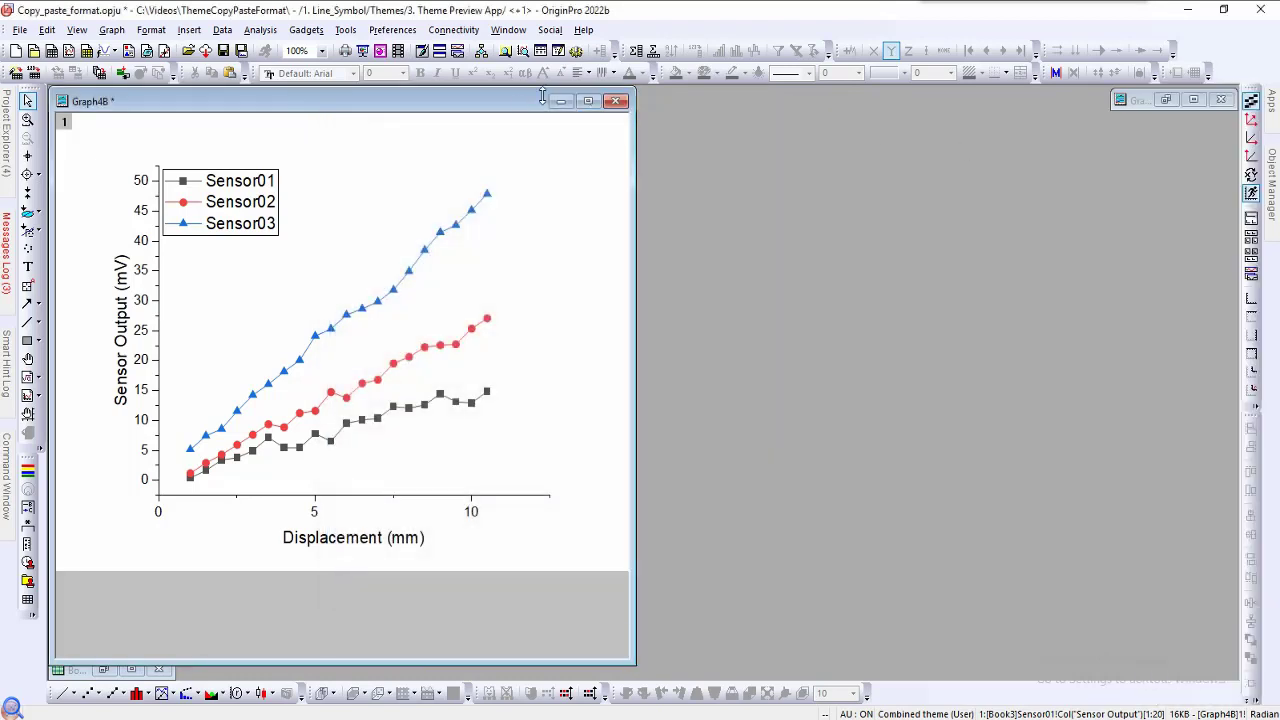
Step: Launch Theme Preview and apply the Ticks All In and Y Major Grids axis themes
mouse_move(1272, 105)
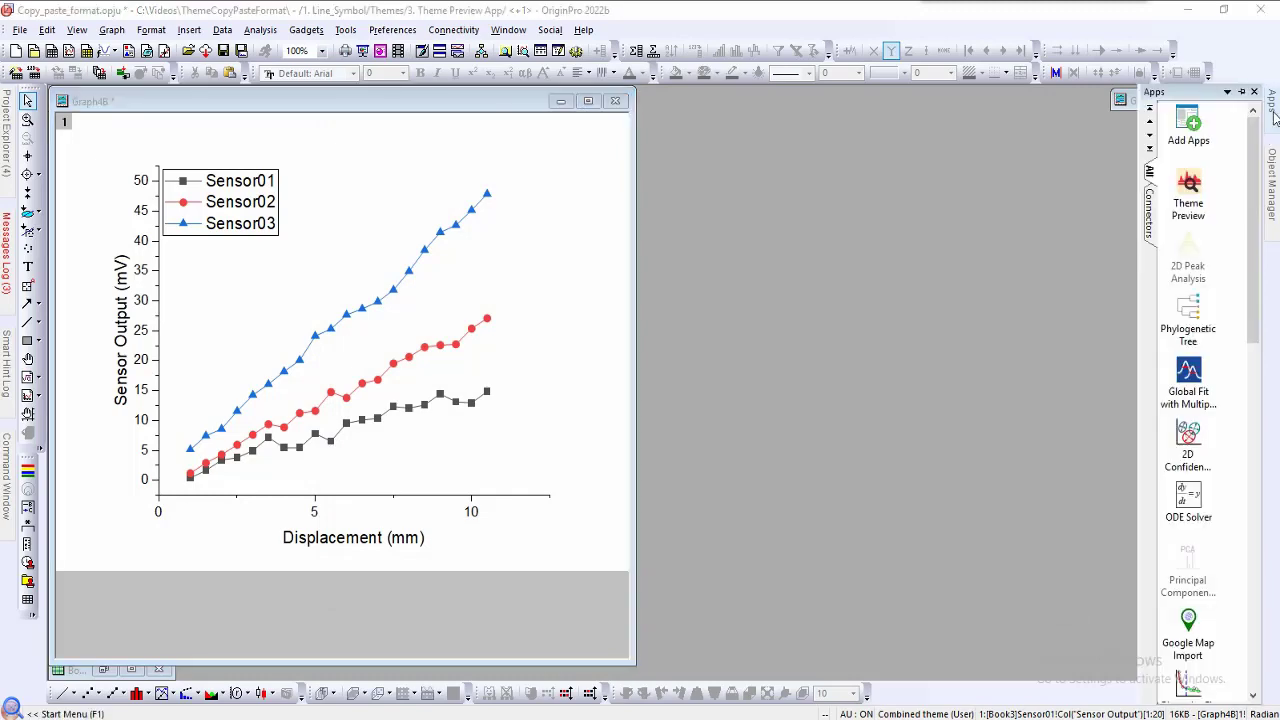
click(1195, 188)
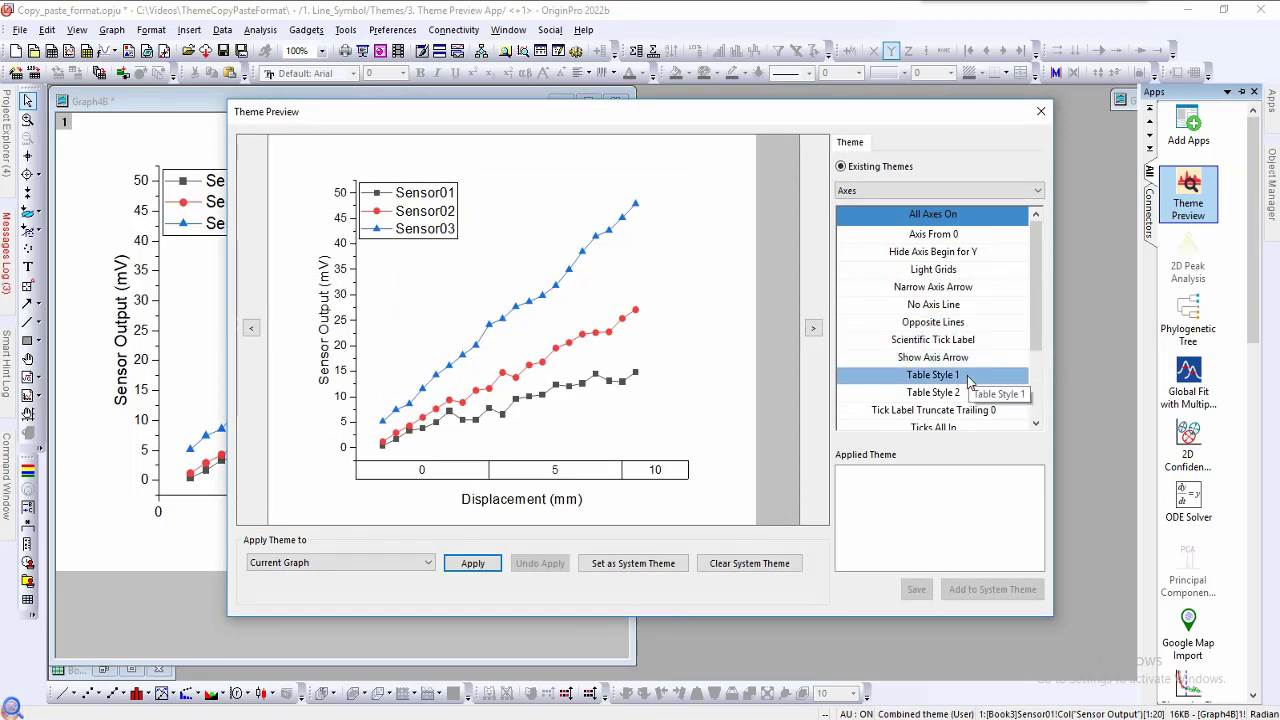
scroll(967, 396, down, 2)
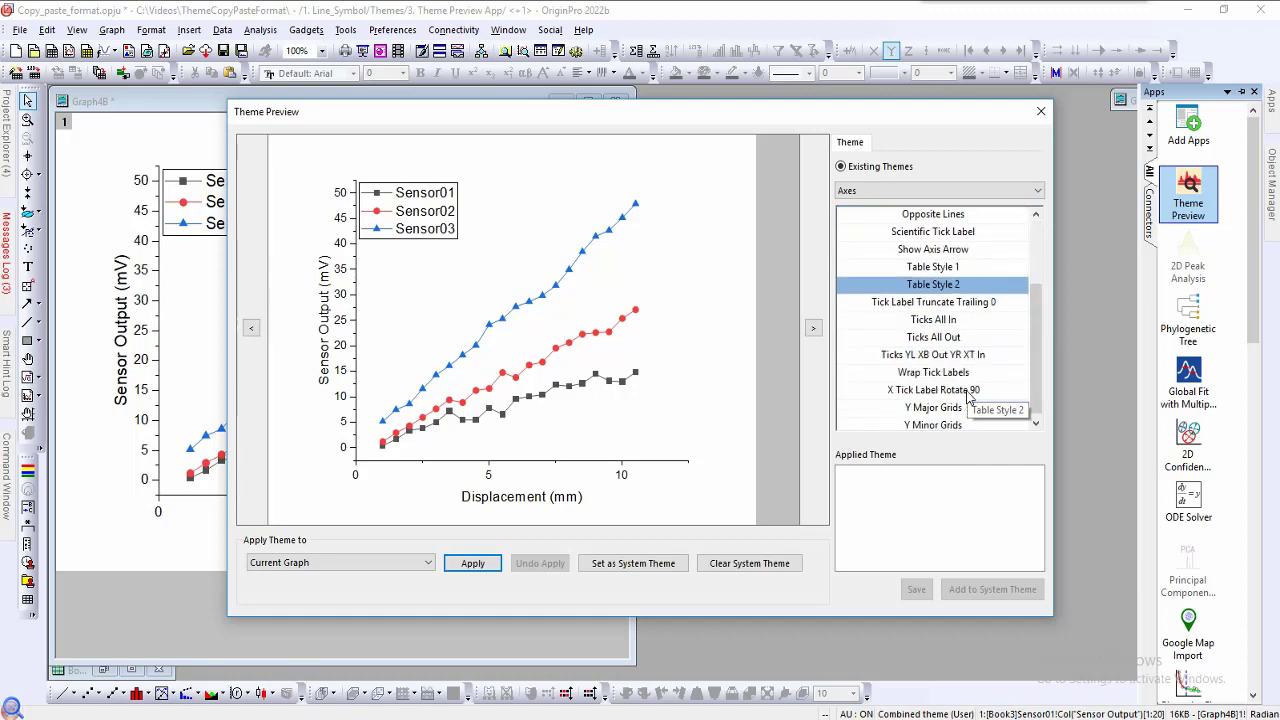
click(955, 321)
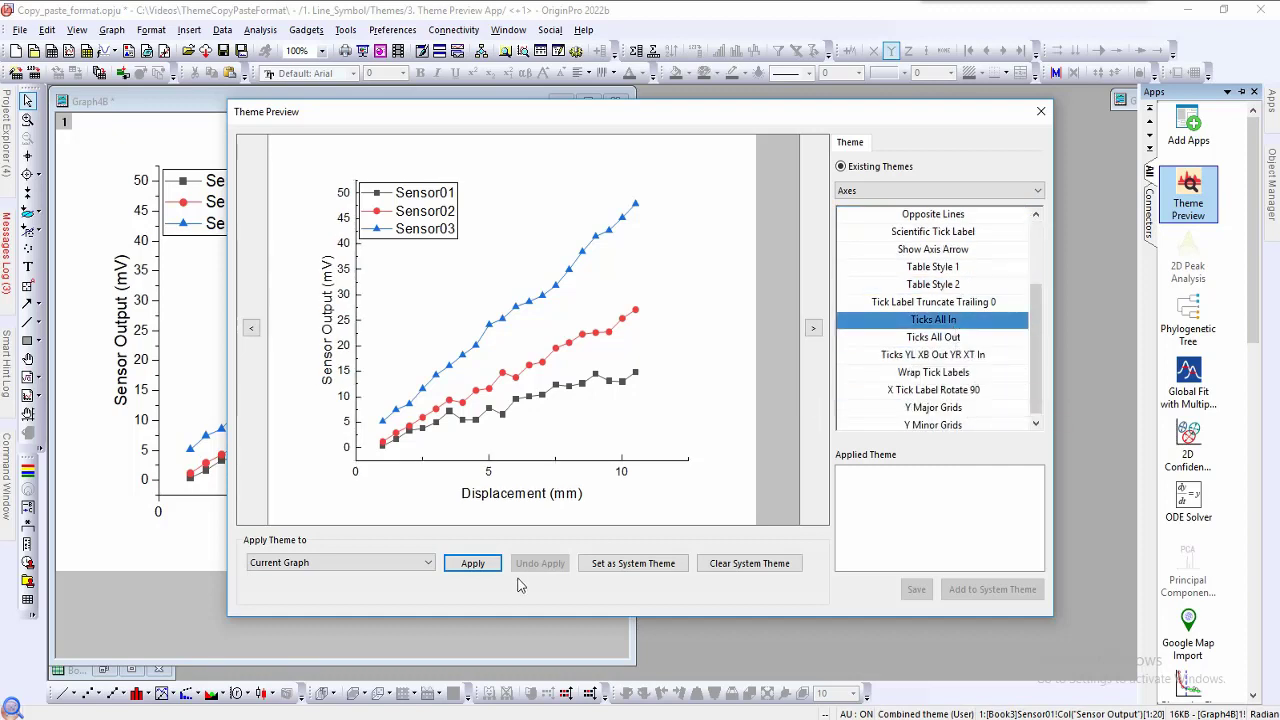
click(483, 565)
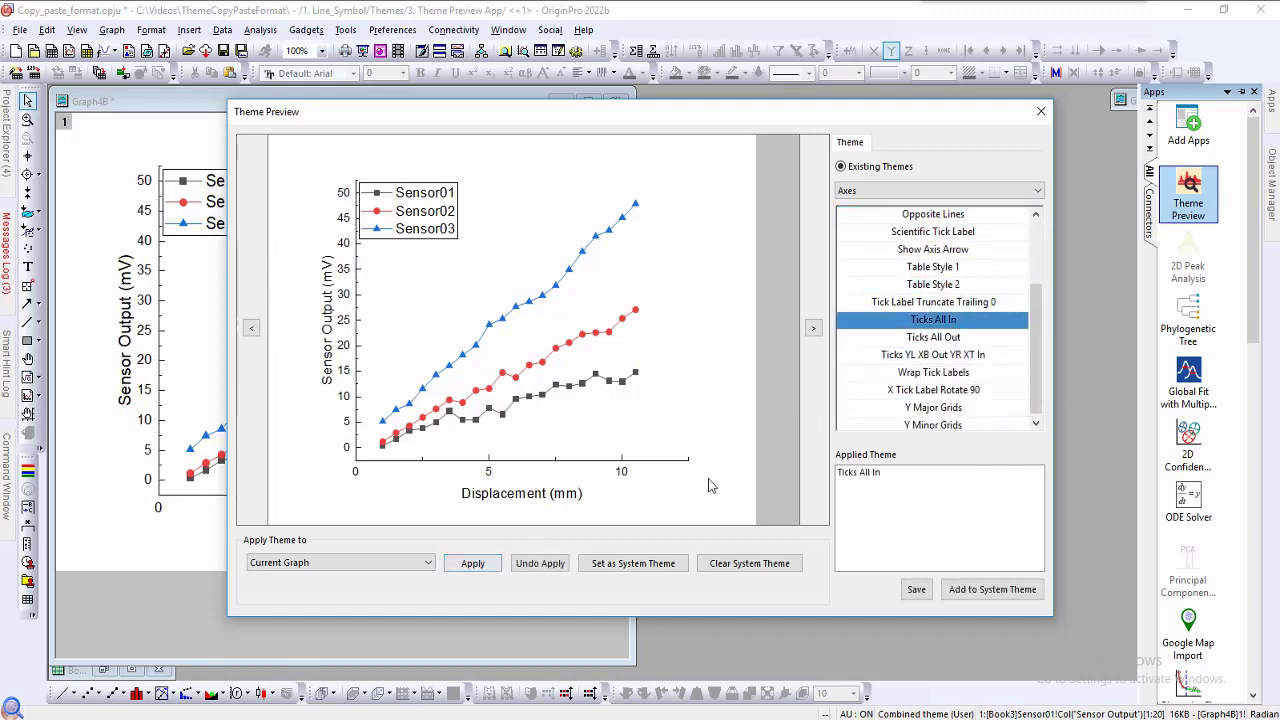
click(866, 414)
click(468, 568)
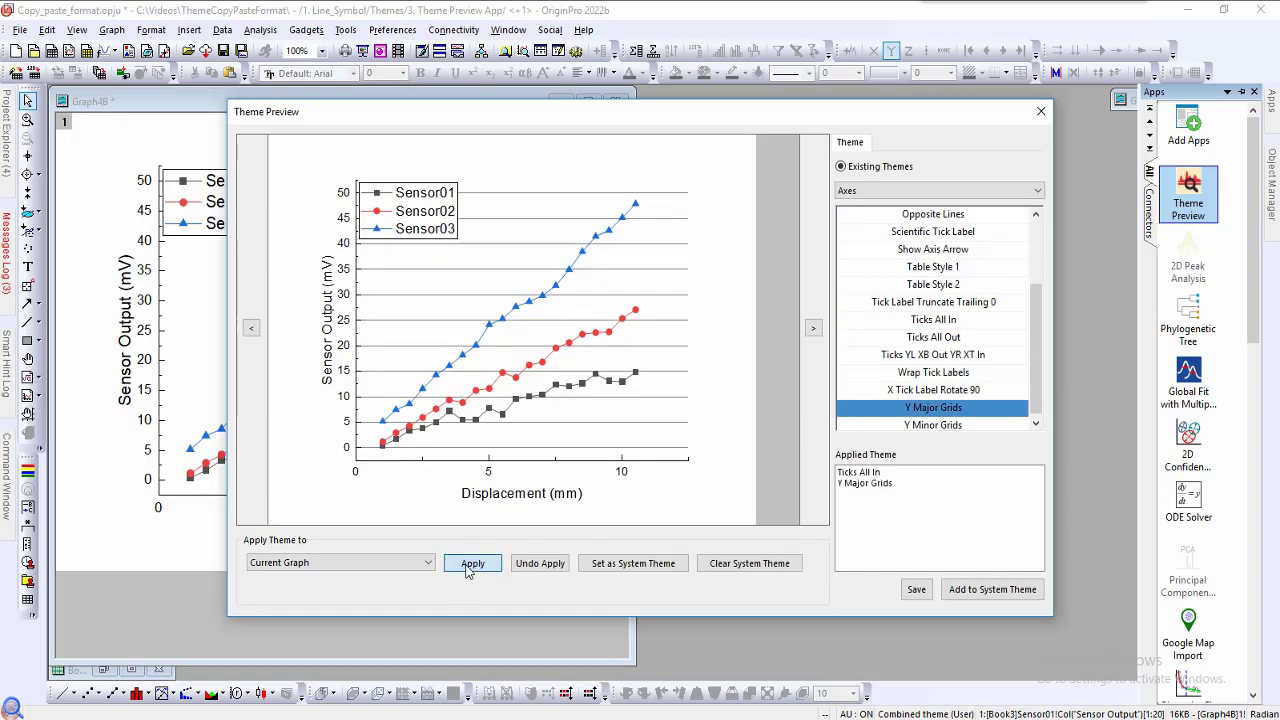
Step: Apply Color Scheme Q13 and Legend Top-Left themes to the graph
click(858, 193)
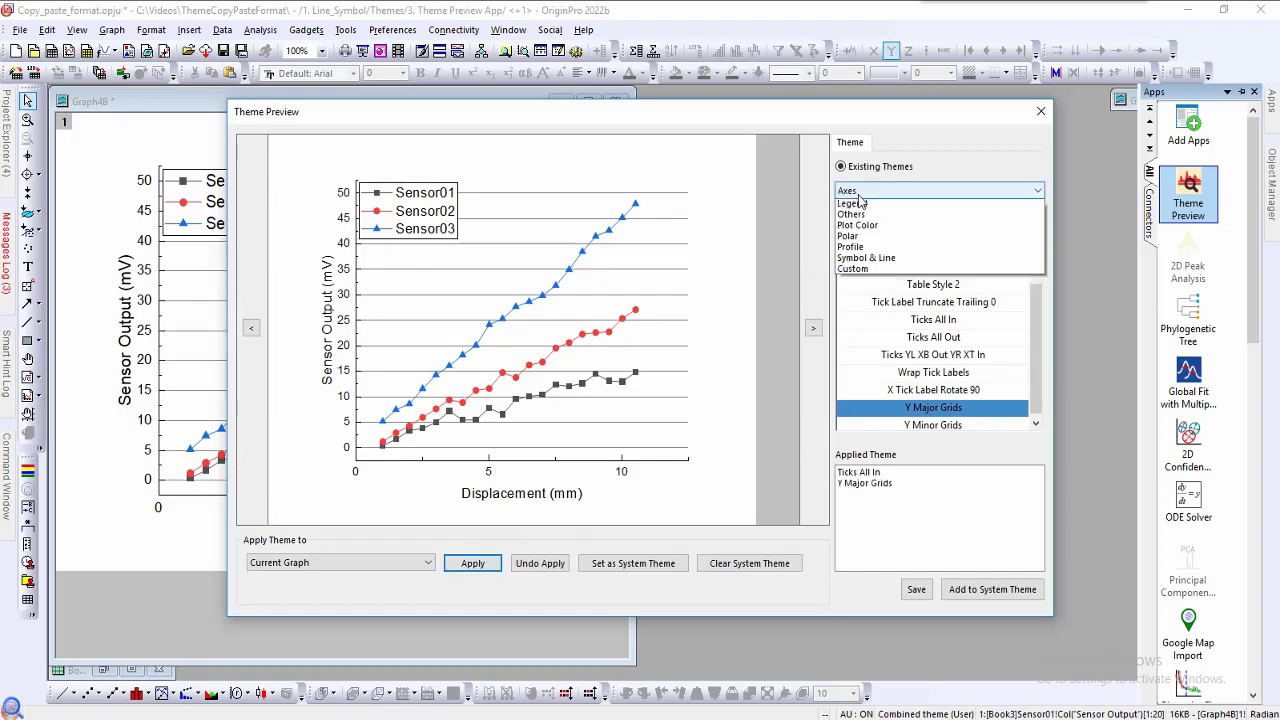
click(862, 229)
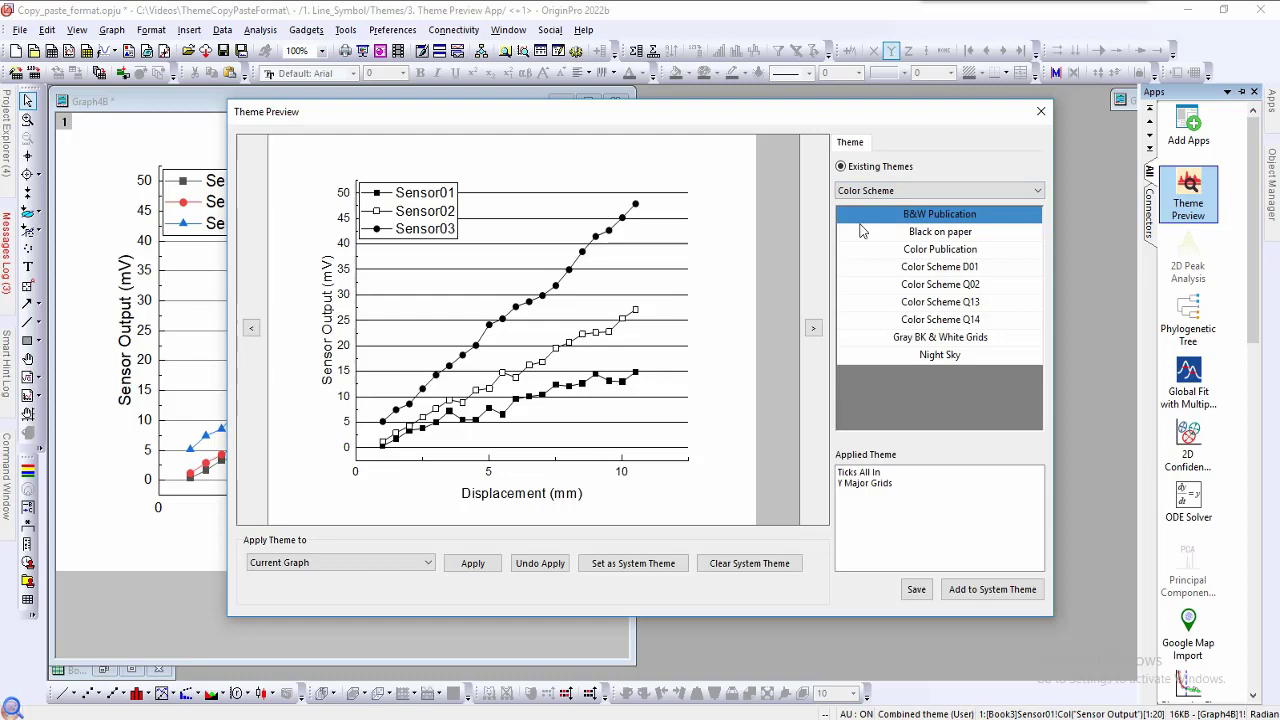
click(867, 304)
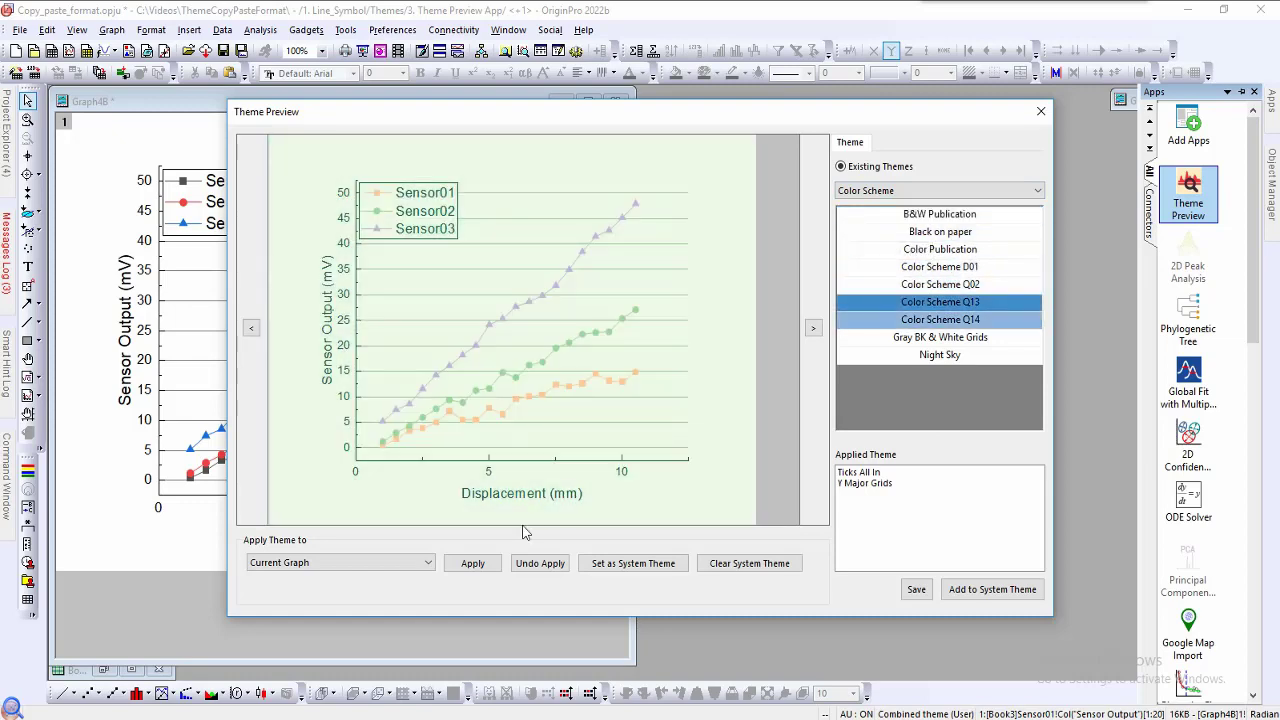
click(470, 563)
click(877, 191)
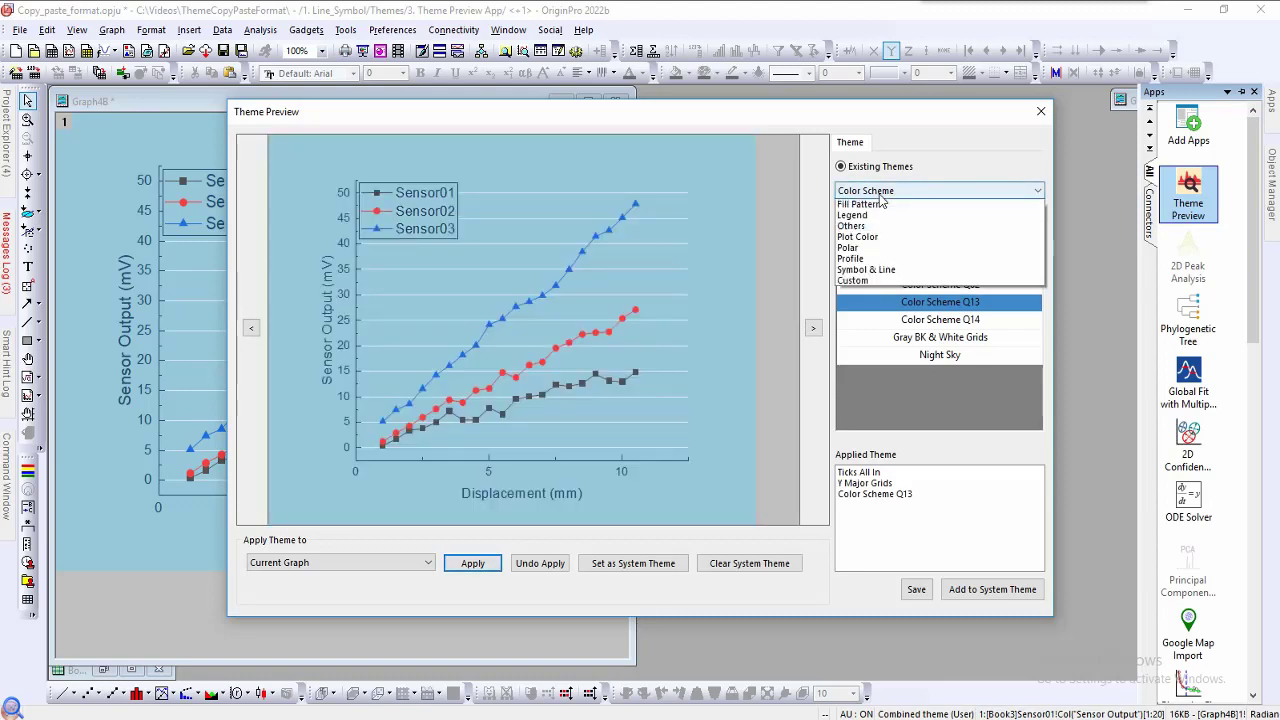
click(870, 261)
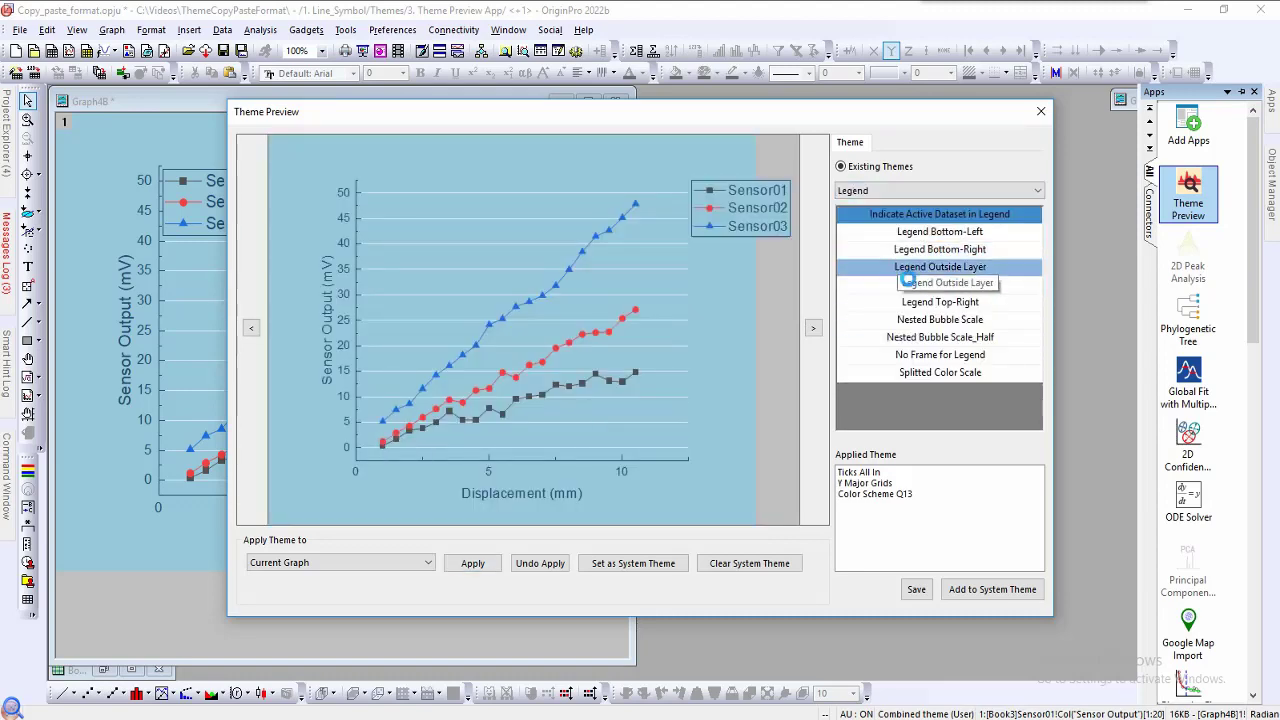
click(895, 287)
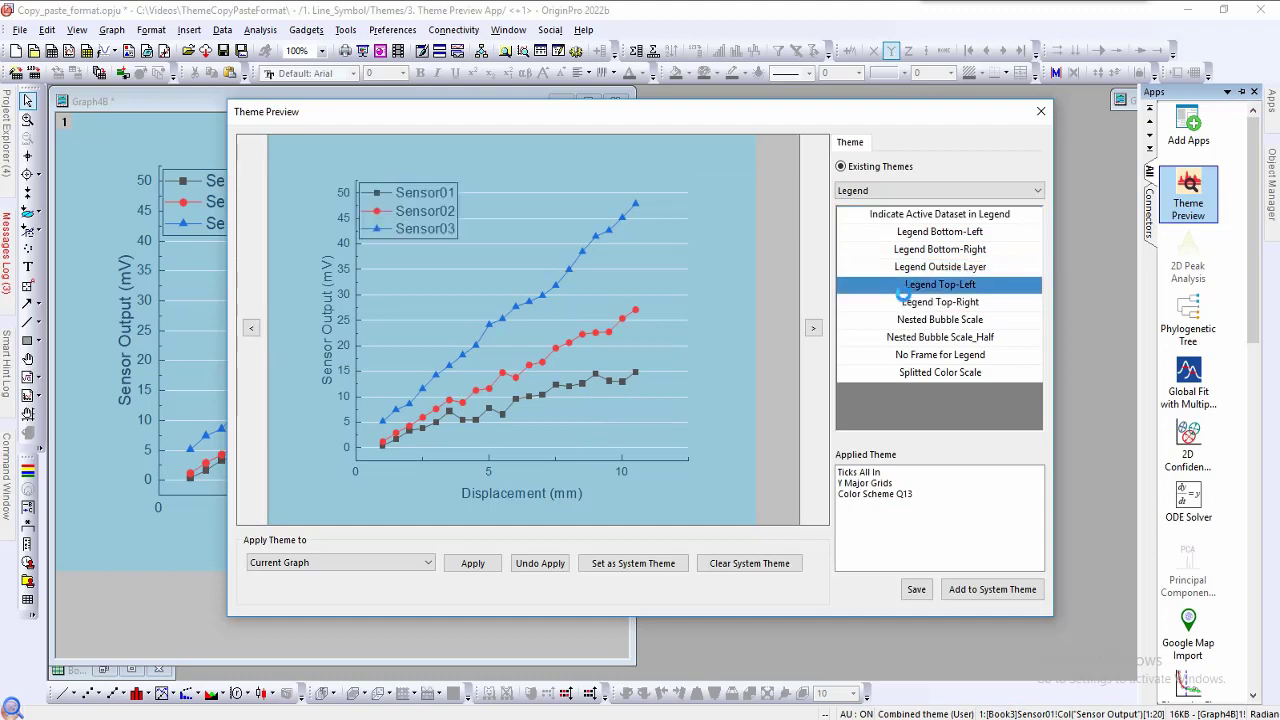
click(478, 564)
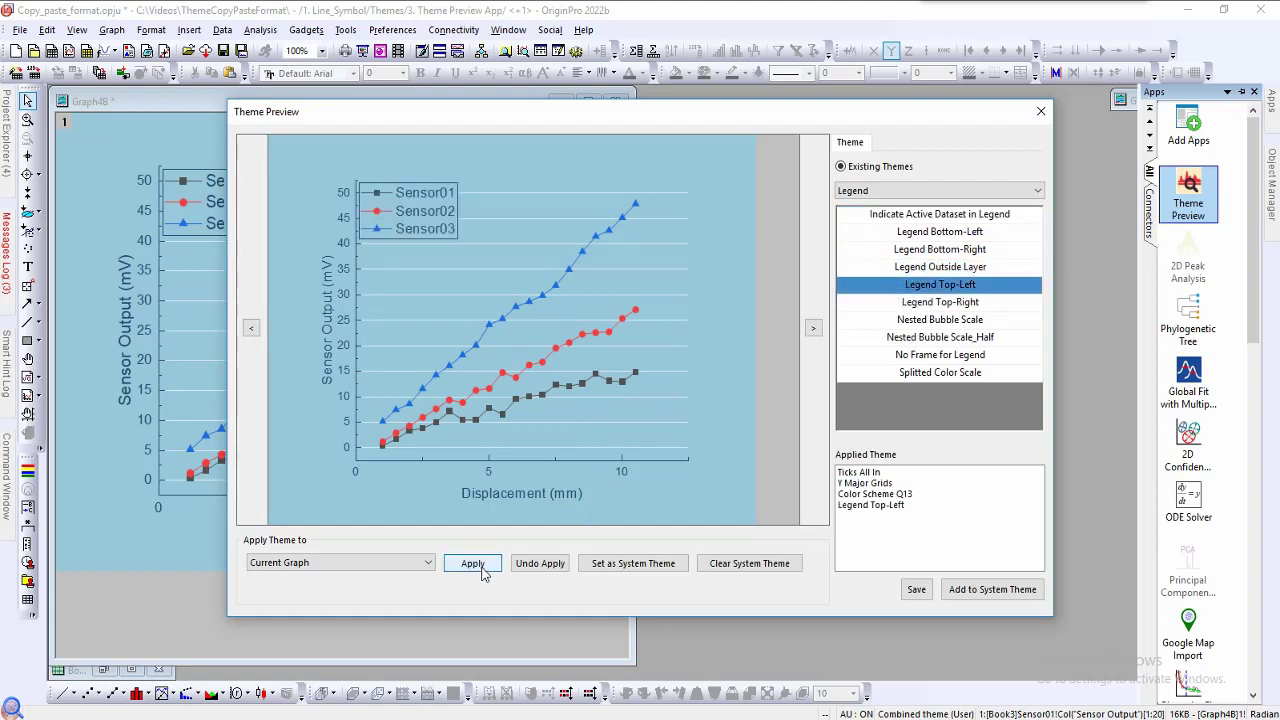
click(397, 564)
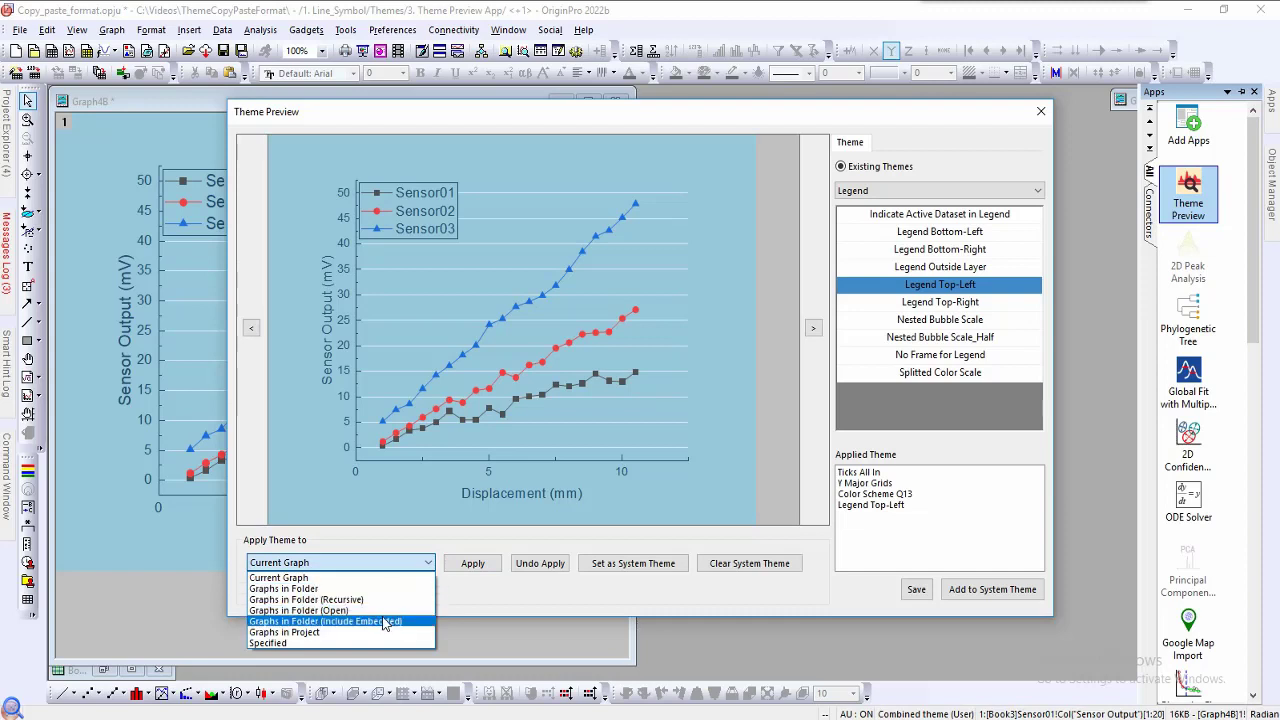
Step: Save the current graph's applied styling as a custom theme named 'Theme Preview'
click(628, 608)
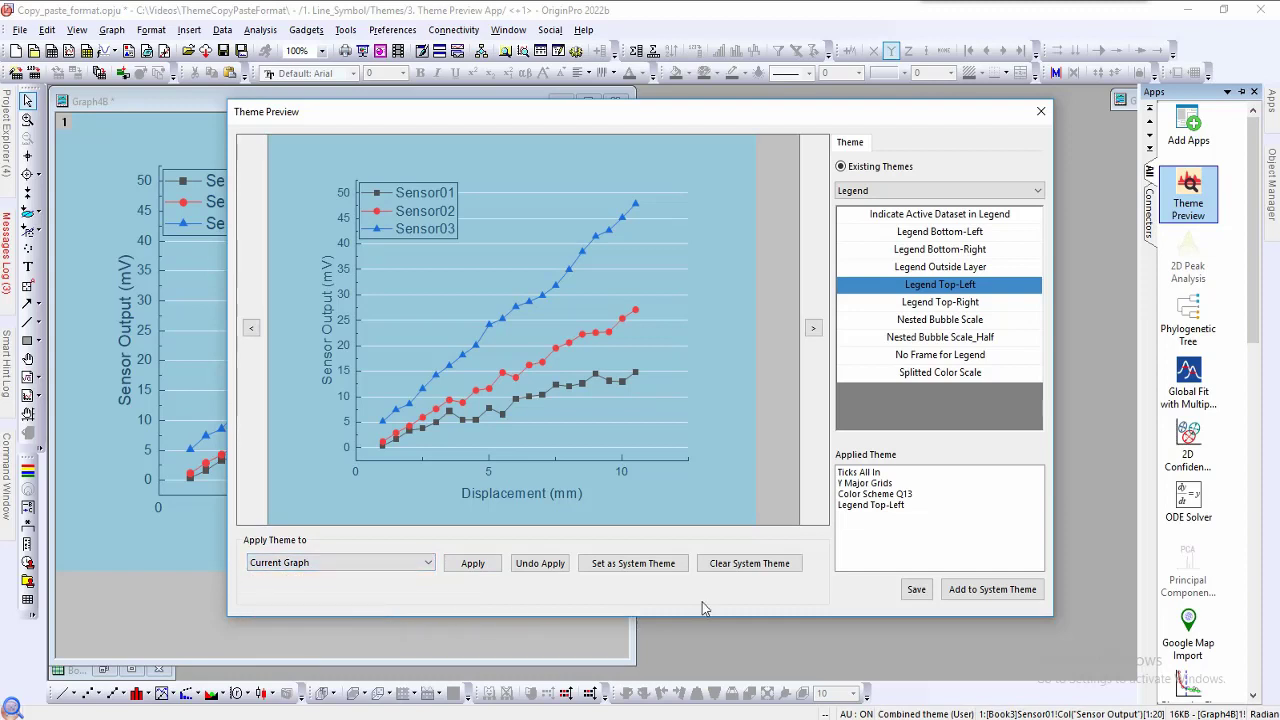
click(914, 592)
text(Theme Preview)
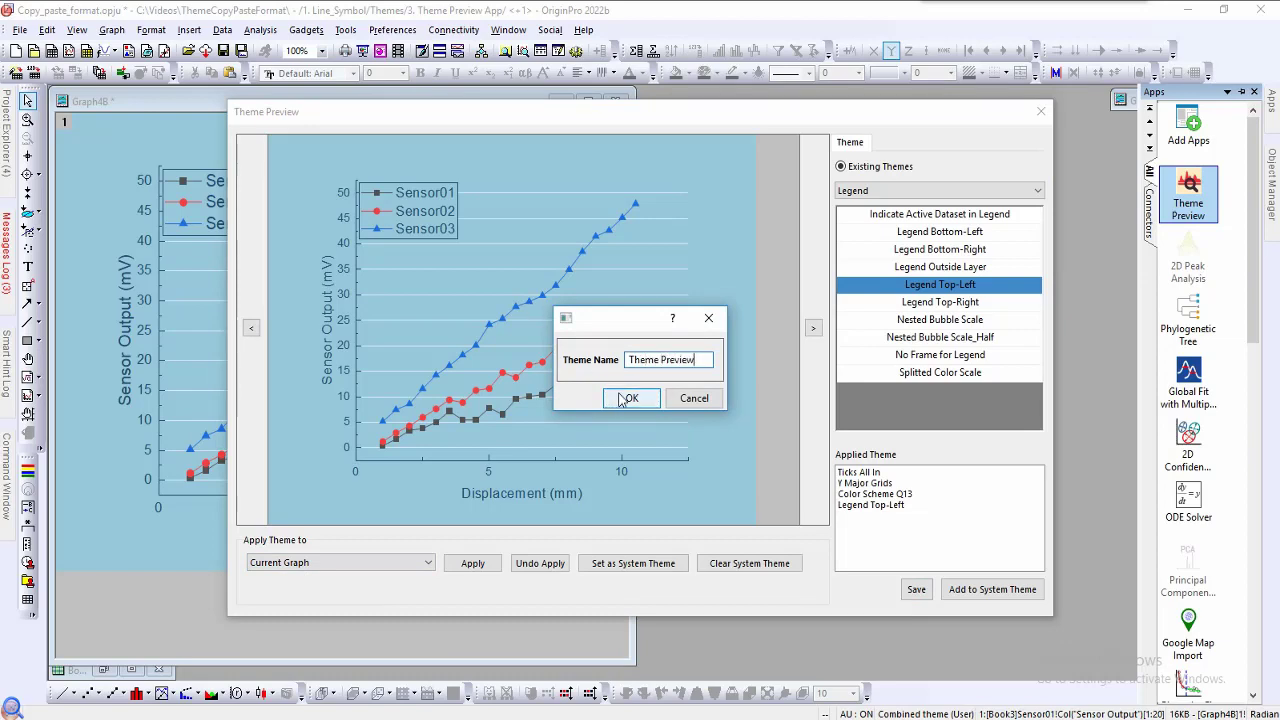
click(626, 400)
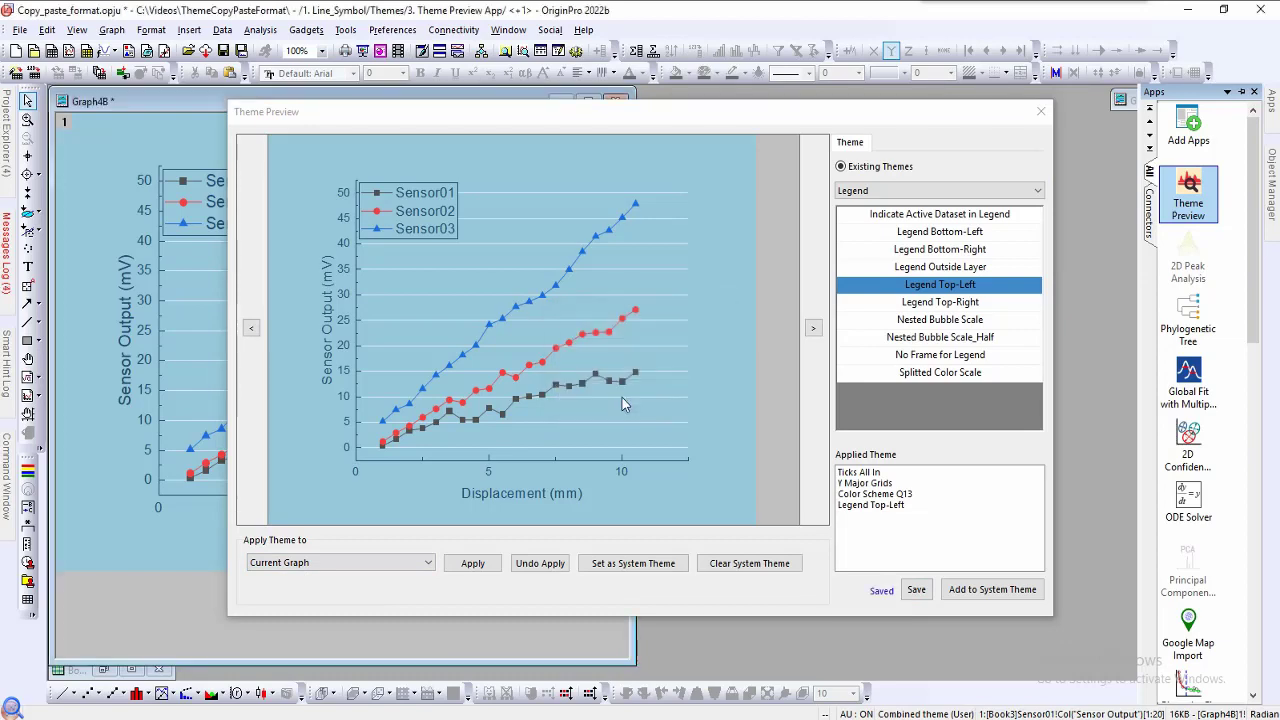
click(1041, 111)
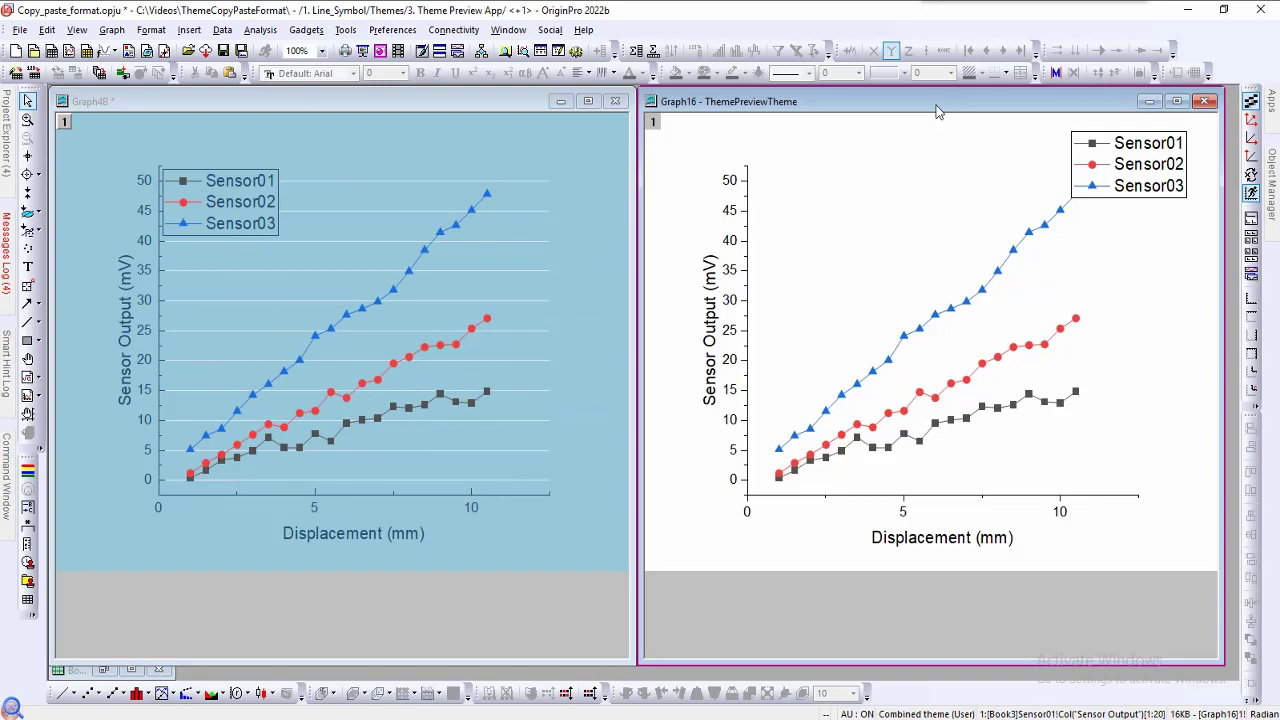
Step: Apply the saved Theme Preview theme to the second sensor graph from the Theme Organizer
key(F7)
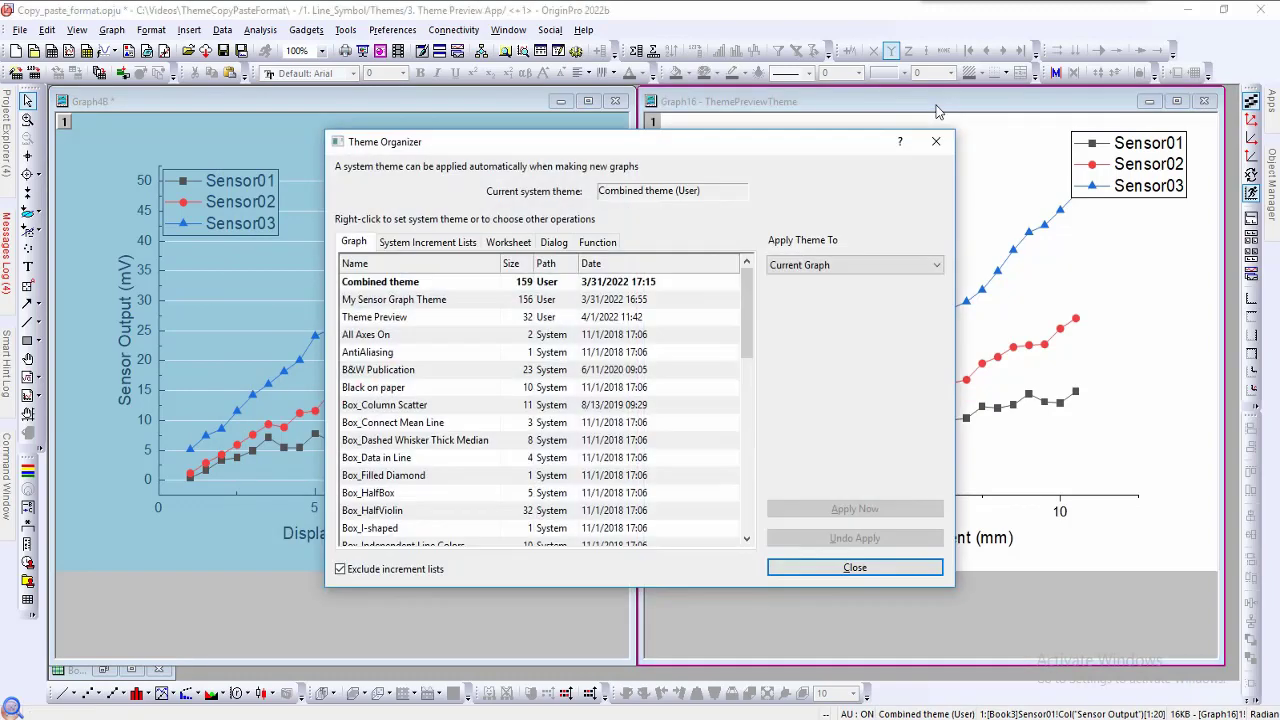
click(432, 317)
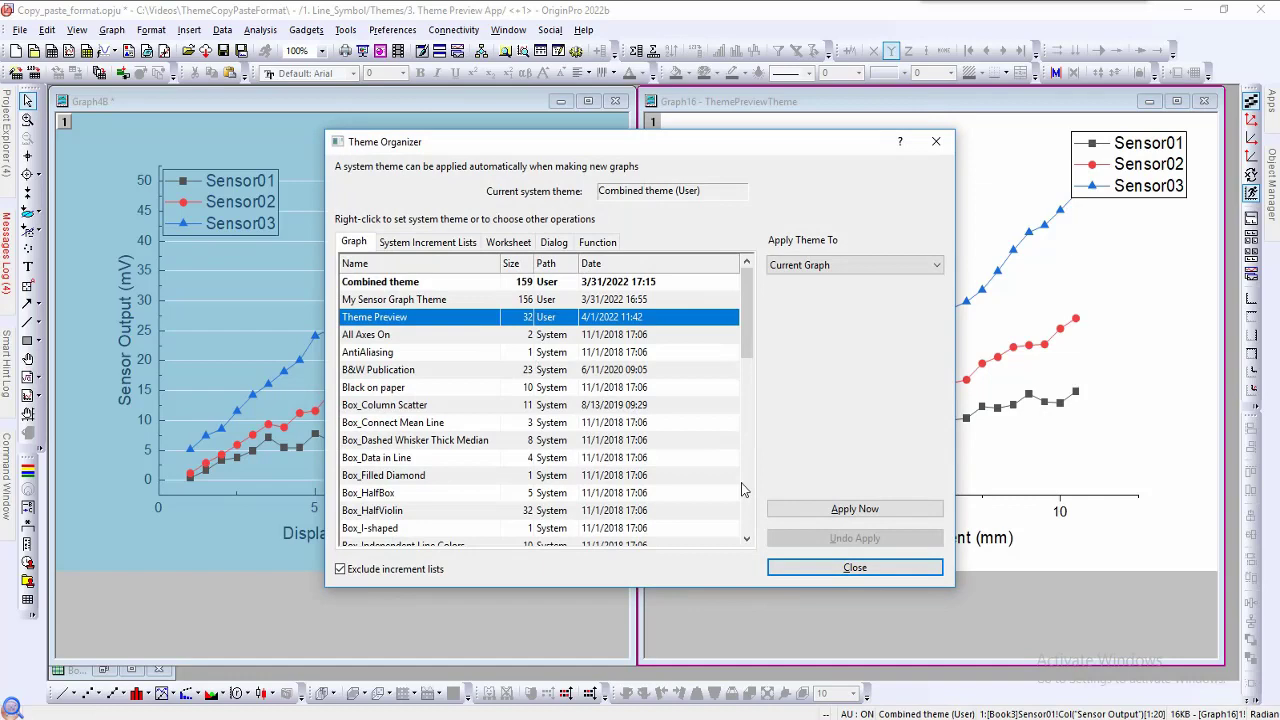
click(794, 512)
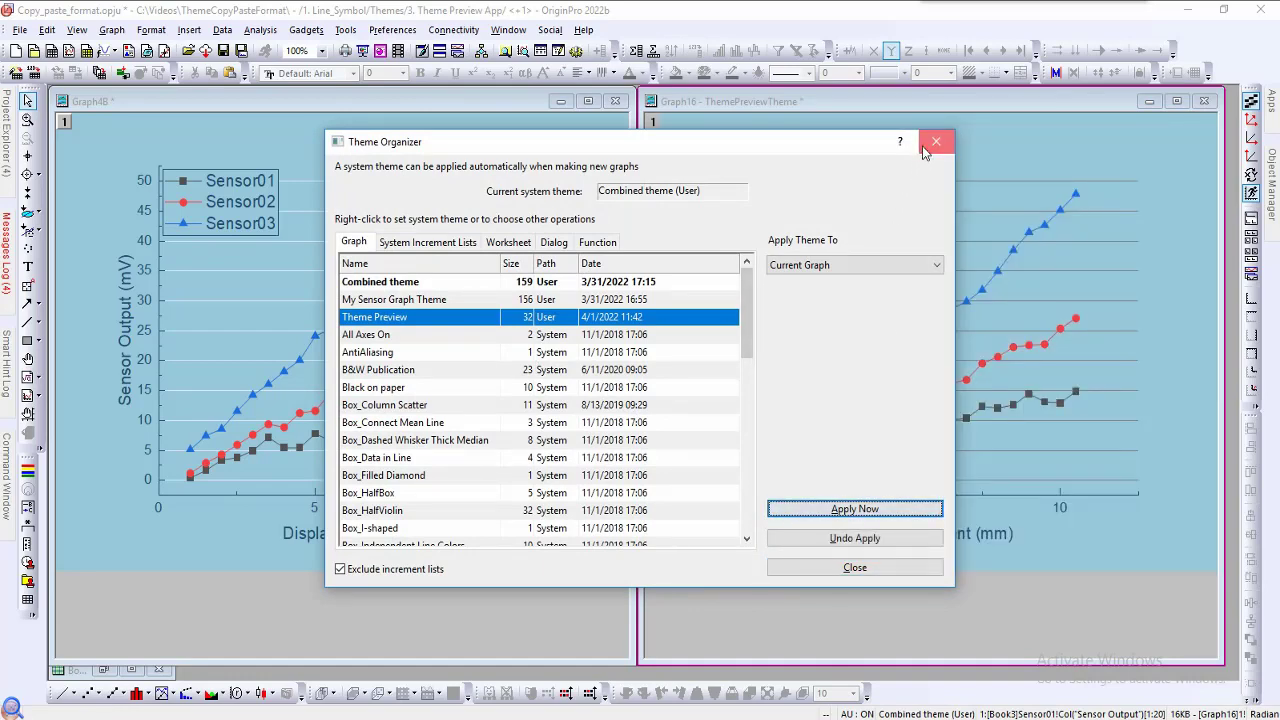
click(933, 143)
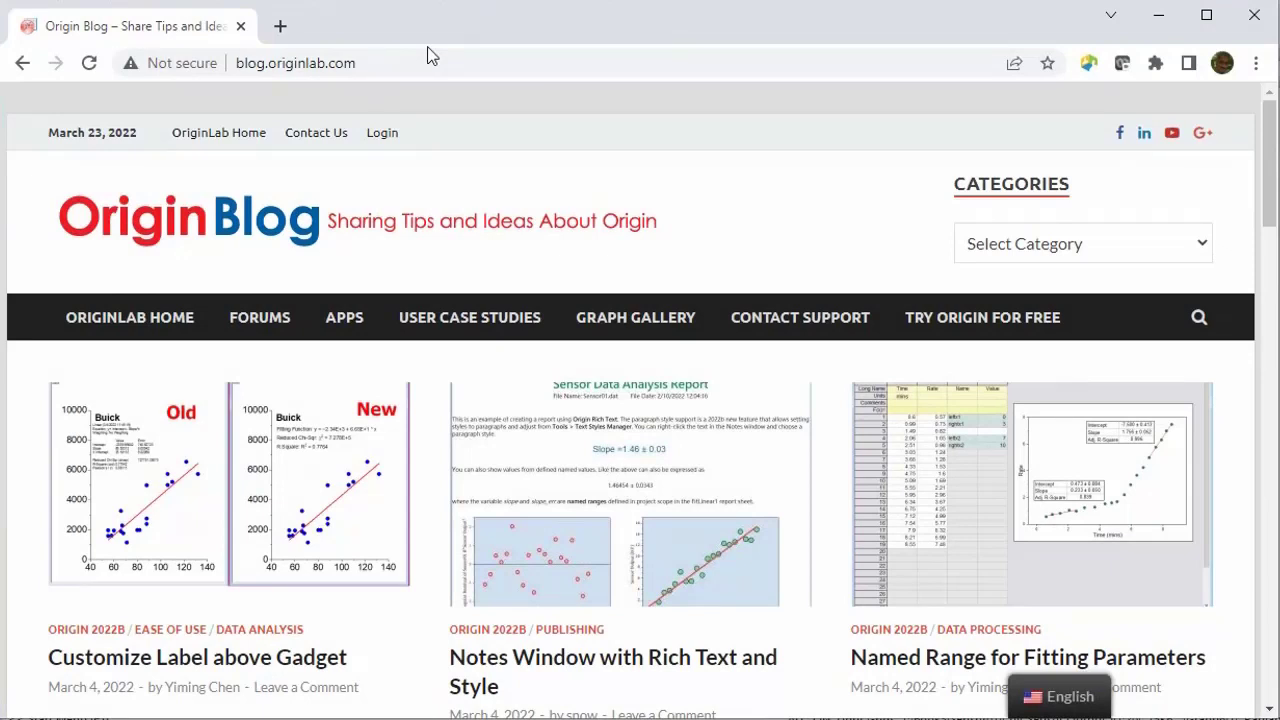
Step: Search the Origin Blog for 'format' and open 'Apply Graph Customization by Copy Paste Format'
click(1199, 317)
click(1004, 372)
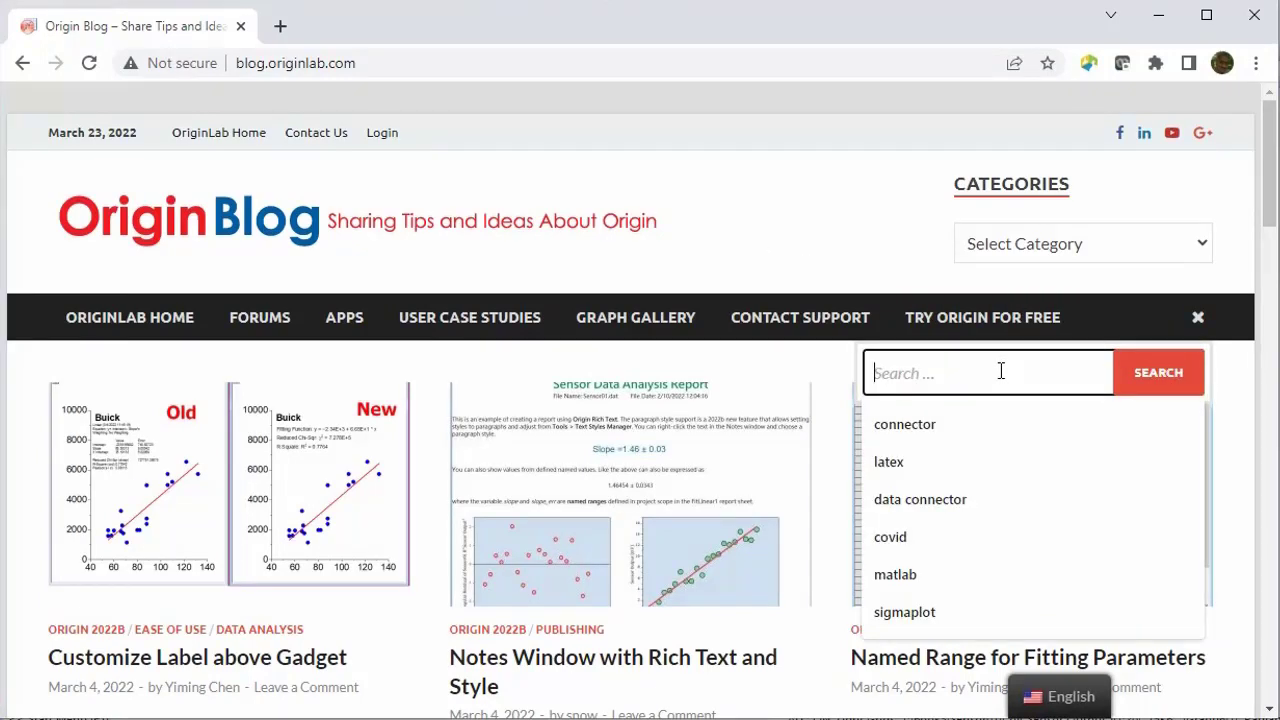
text(format)
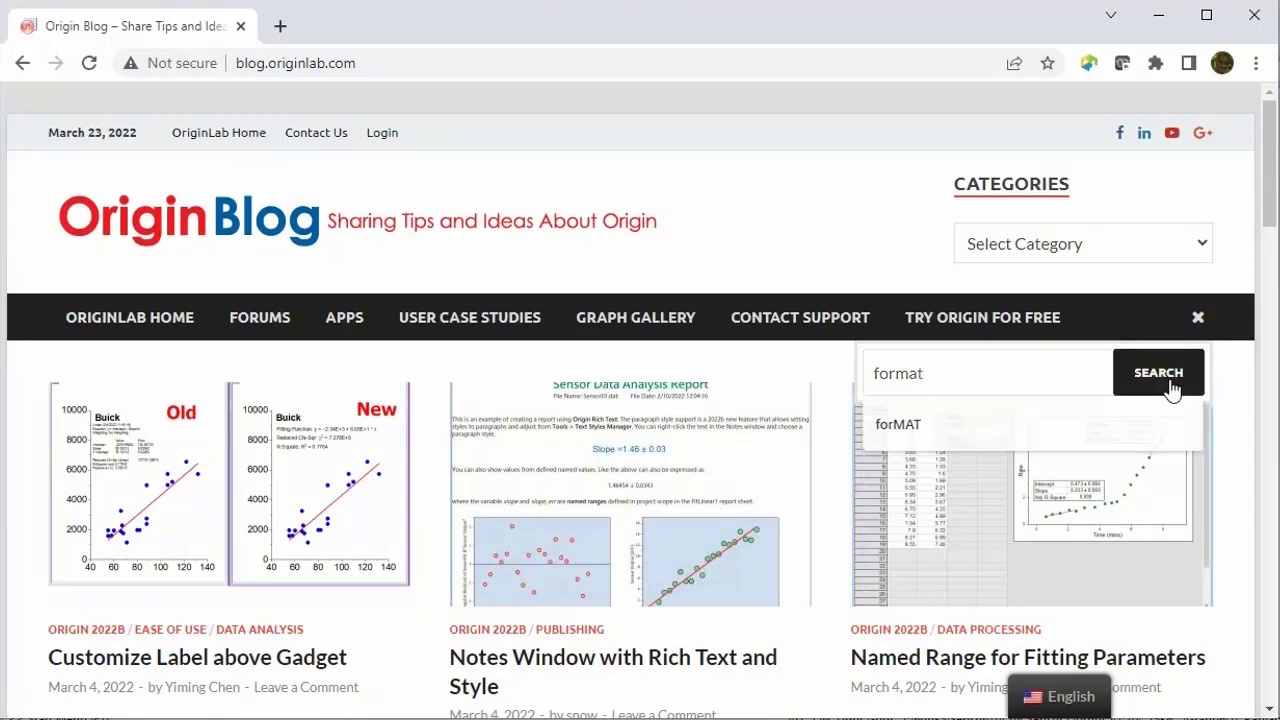
click(1166, 385)
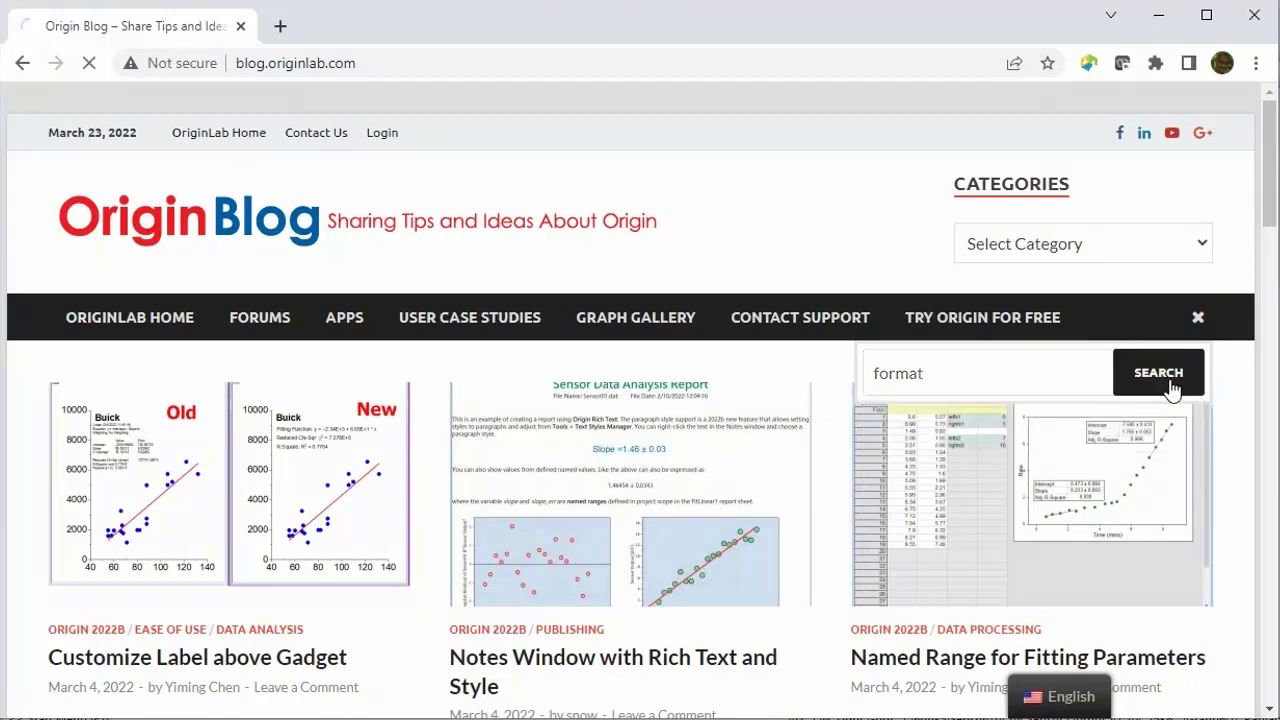
scroll(487, 427, down, 2)
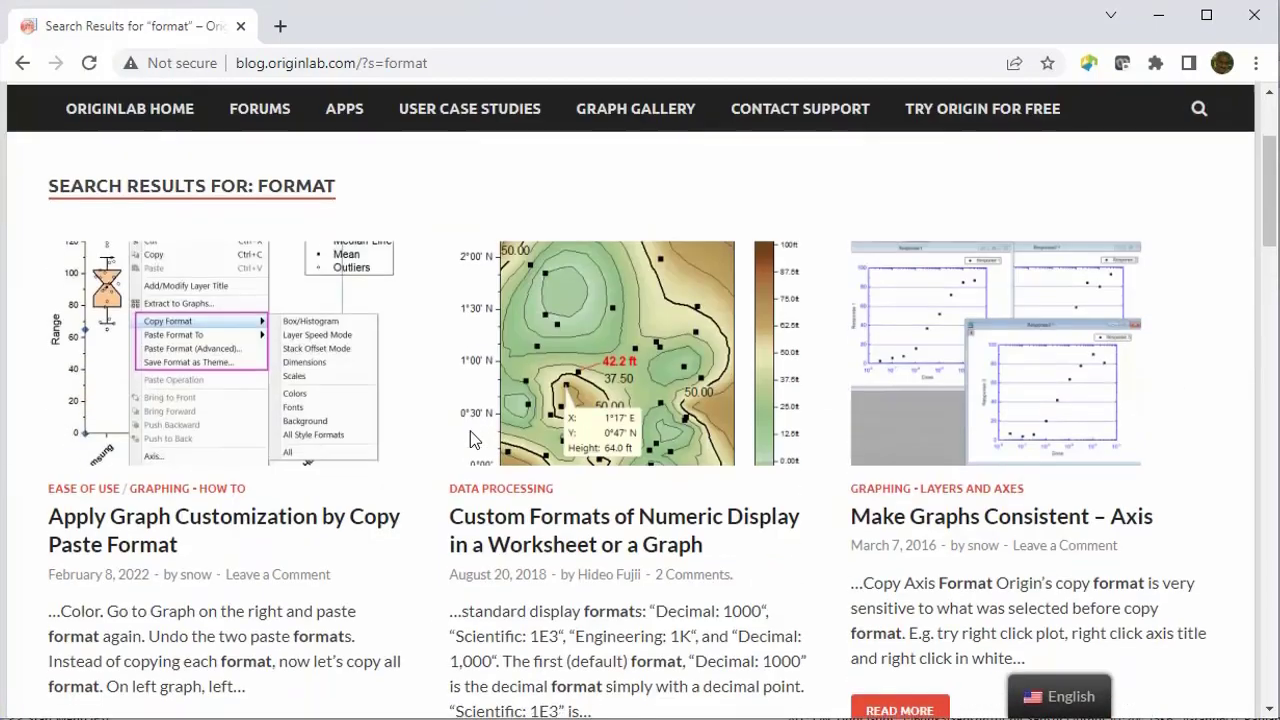
click(183, 527)
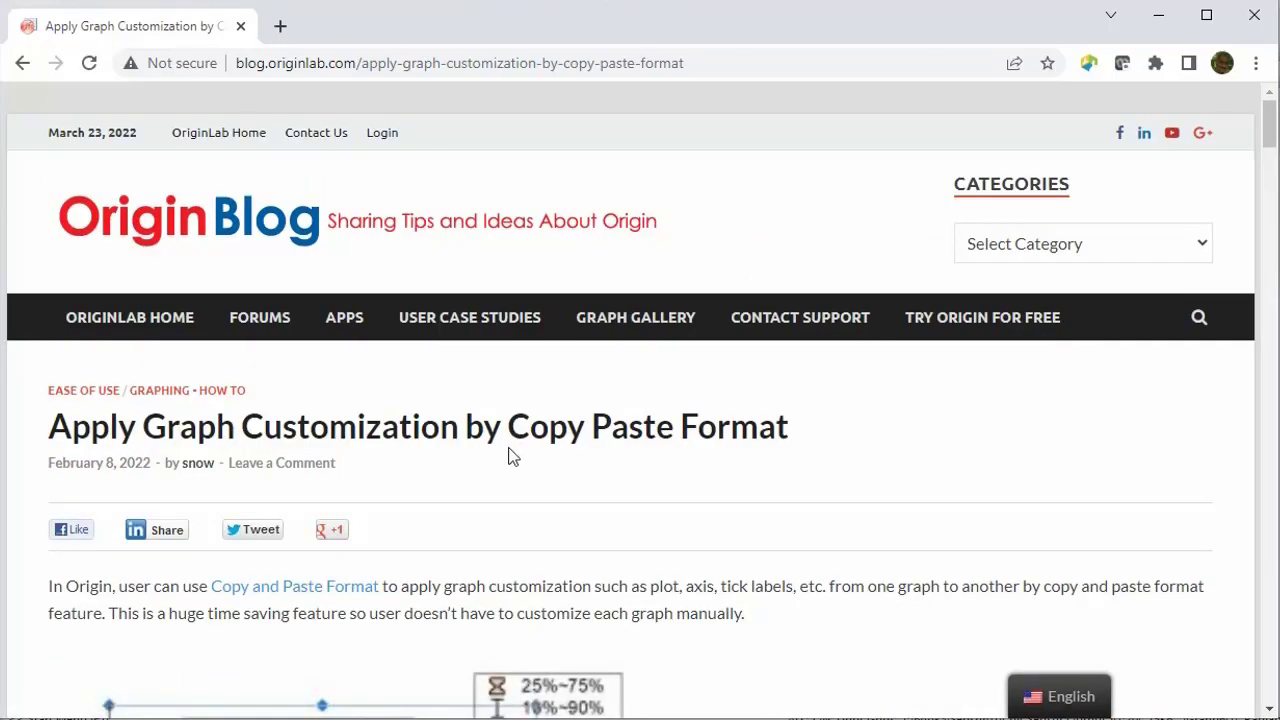
scroll(508, 455, down, 7)
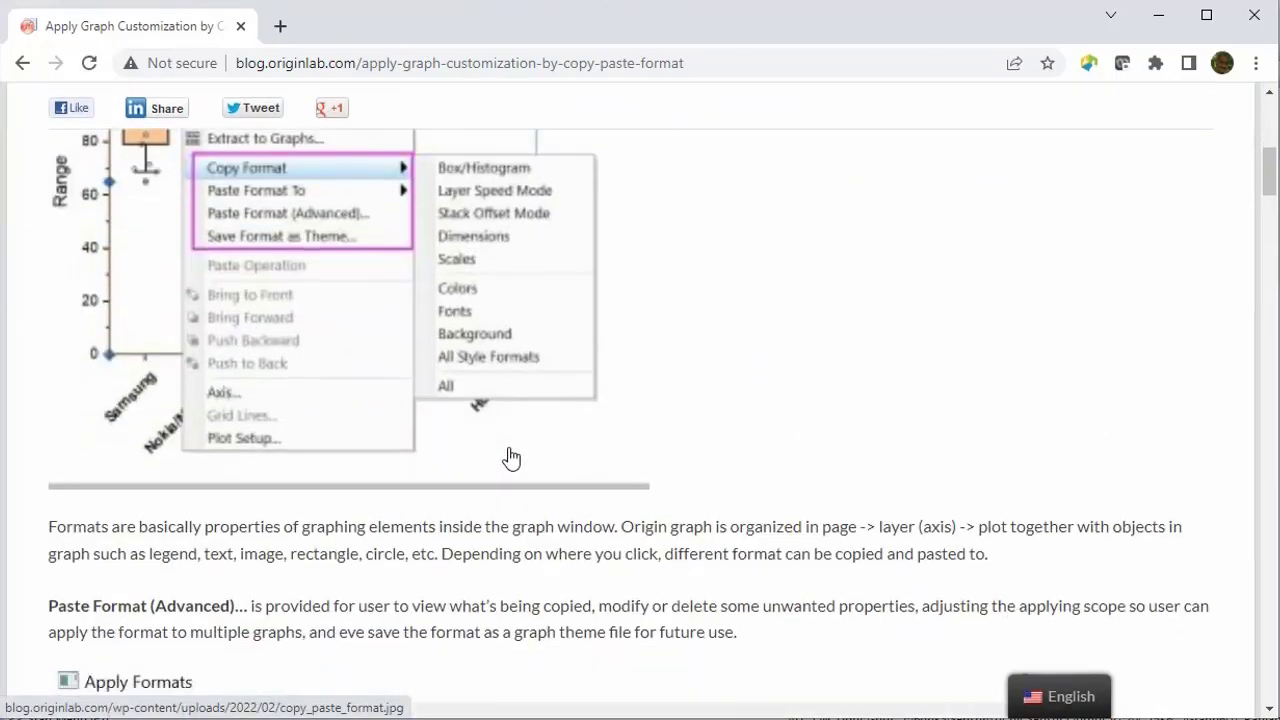